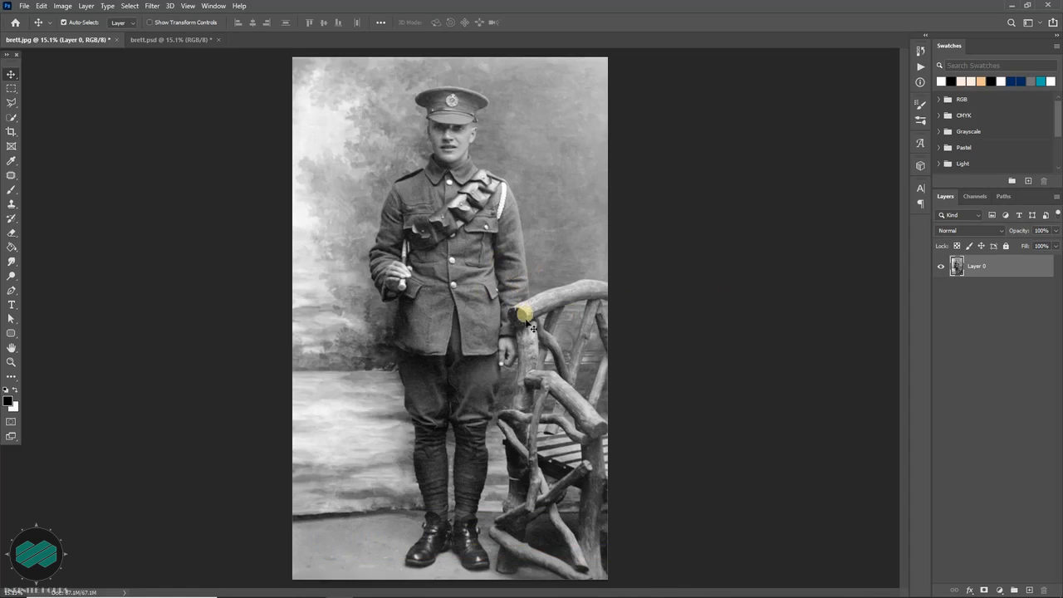
# Remove the thin scratch across the dark wooden chair leg with the Patch Tool, sampling clean wood close by, and deselect
pyautogui.scroll(1, 516, 516)
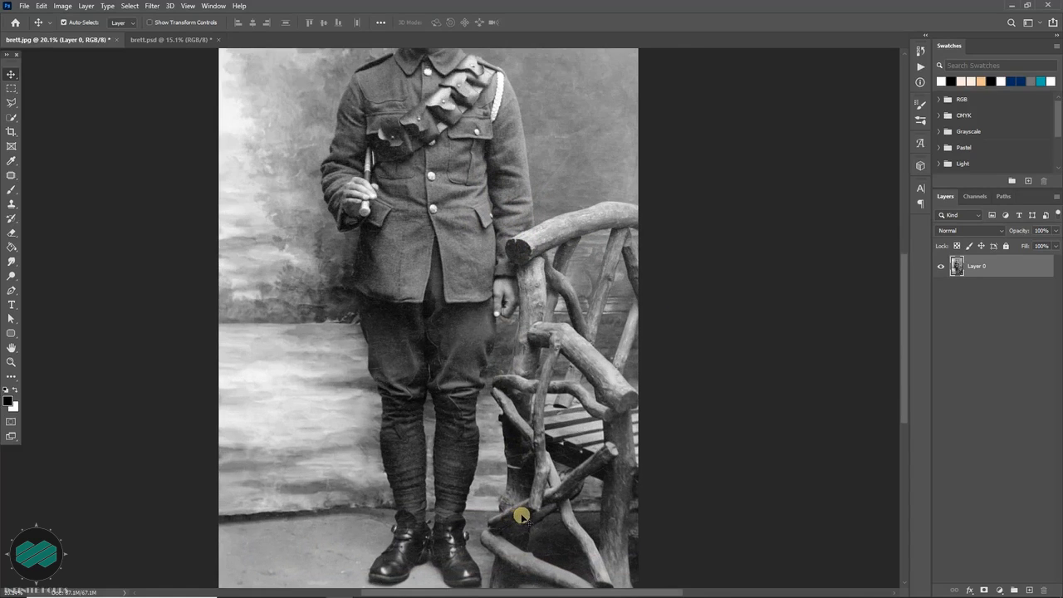
pyautogui.scroll(1, 510, 505)
pyautogui.scroll(1, 515, 481)
pyautogui.scroll(4, 568, 402)
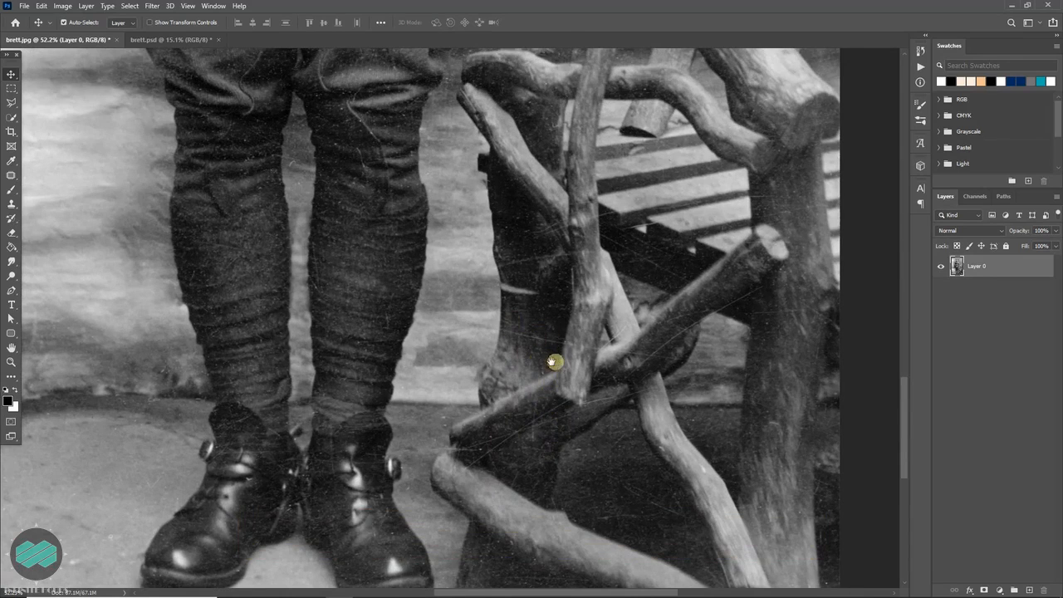
pyautogui.moveTo(554, 362); pyautogui.dragTo(536, 376)
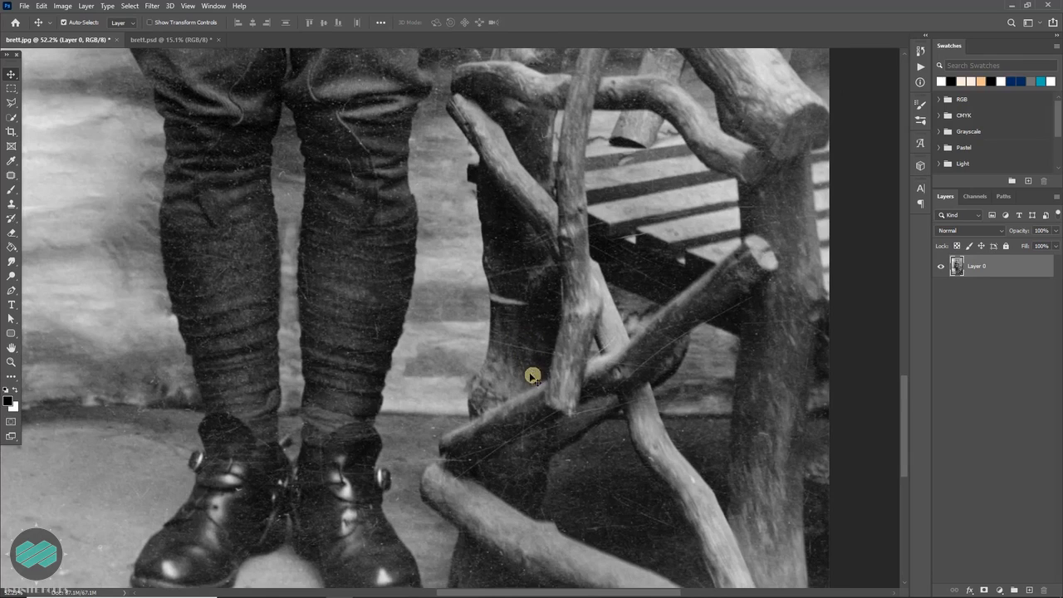
pyautogui.click(11, 176)
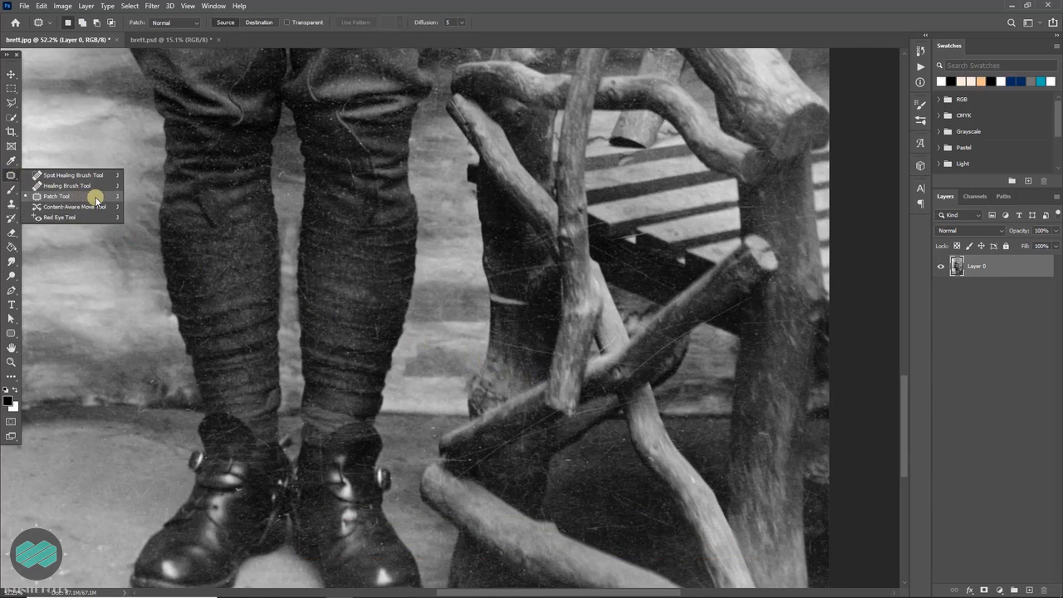
pyautogui.click(96, 197)
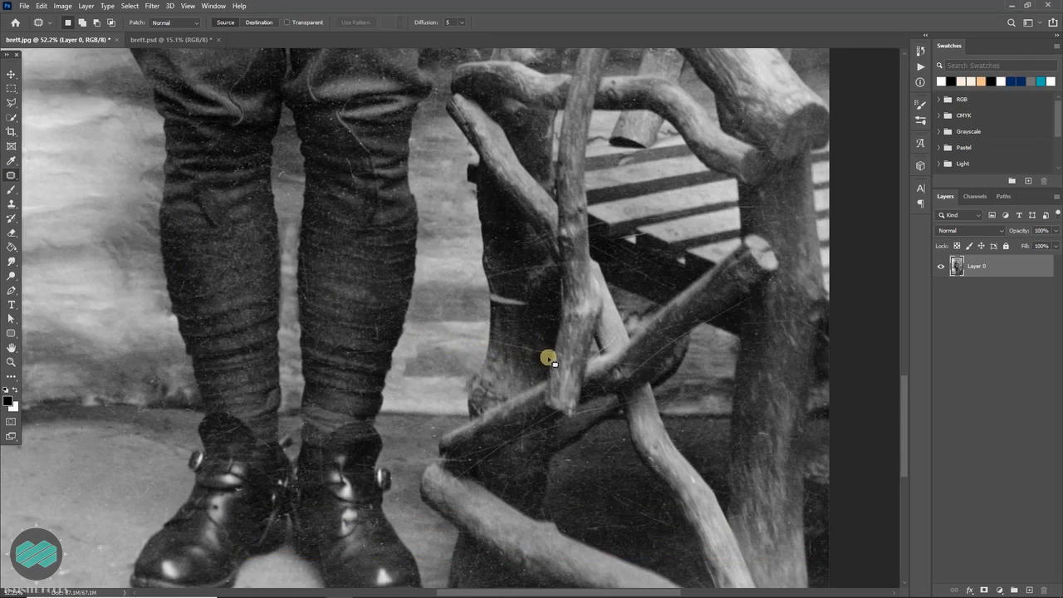
pyautogui.moveTo(550, 356)
pyautogui.mouseDown()
pyautogui.moveTo(491, 341)
pyautogui.moveTo(552, 355)
pyautogui.mouseUp()
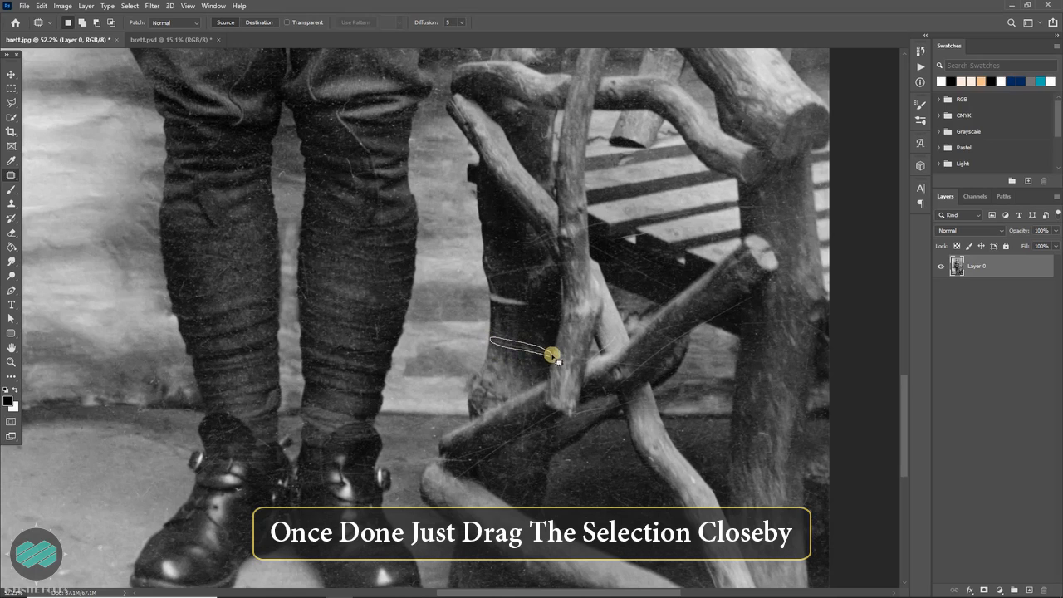
pyautogui.moveTo(552, 356); pyautogui.dragTo(529, 365)
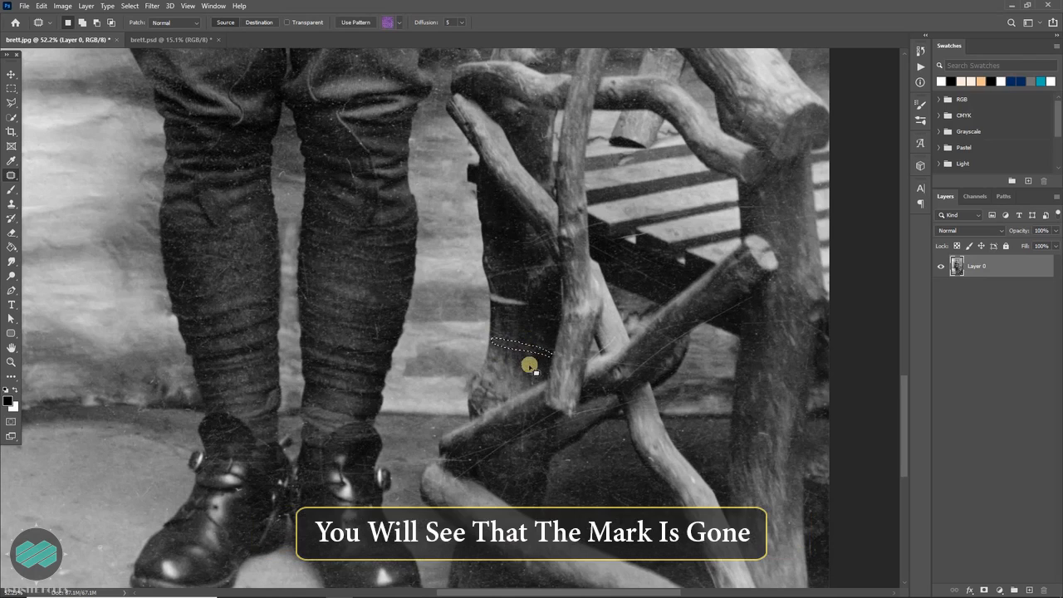
pyautogui.hotkey('ctrl', 'd')
# Patch the scratches on the dark rail under the bench seat and on the upper part of the chair leg
pyautogui.moveTo(641, 417); pyautogui.dragTo(634, 399)
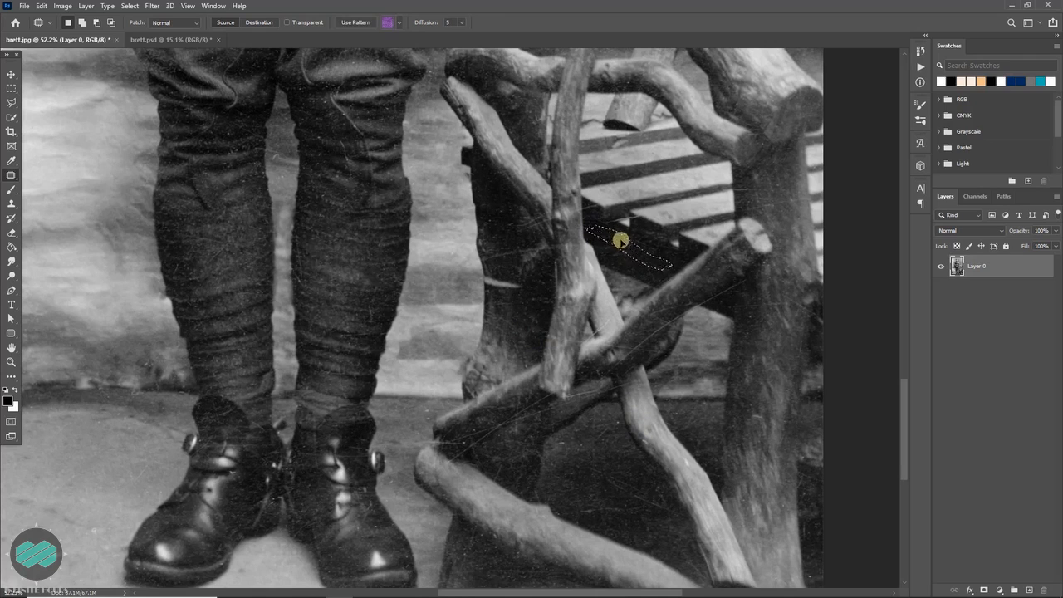
pyautogui.moveTo(485, 260)
pyautogui.mouseDown()
pyautogui.moveTo(534, 246)
pyautogui.moveTo(489, 258)
pyautogui.mouseUp()
pyautogui.hotkey('ctrl', 'd')
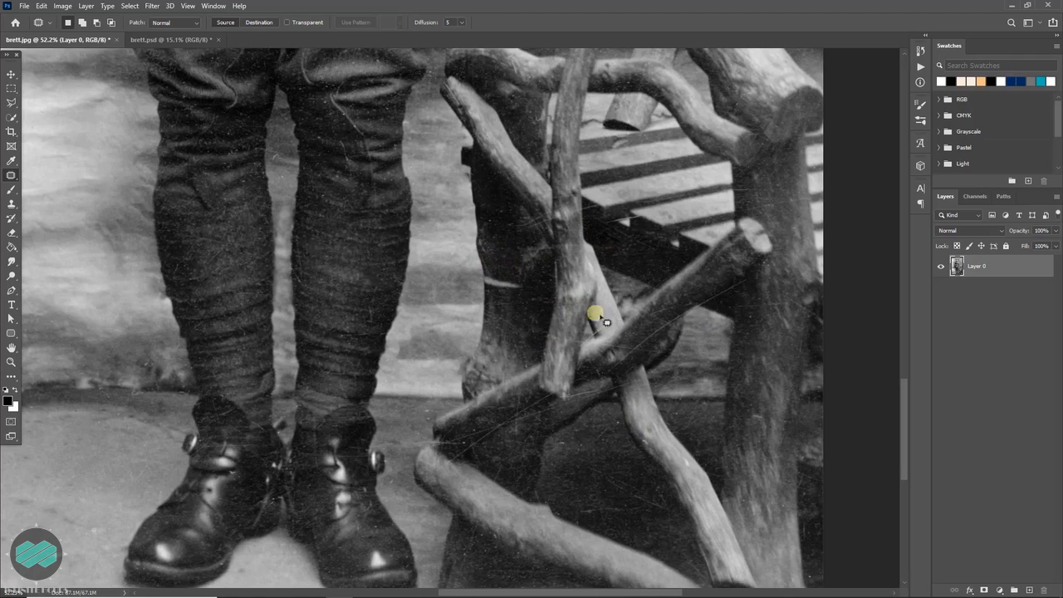
# Patch the scratches in the dark gap beneath the bench and around the lower crossed branches
pyautogui.moveTo(550, 423); pyautogui.dragTo(557, 313)
pyautogui.moveTo(570, 397)
pyautogui.mouseDown()
pyautogui.moveTo(627, 391)
pyautogui.moveTo(616, 403)
pyautogui.moveTo(635, 387)
pyautogui.moveTo(589, 356)
pyautogui.mouseUp()
pyautogui.hotkey('ctrl', 'd')
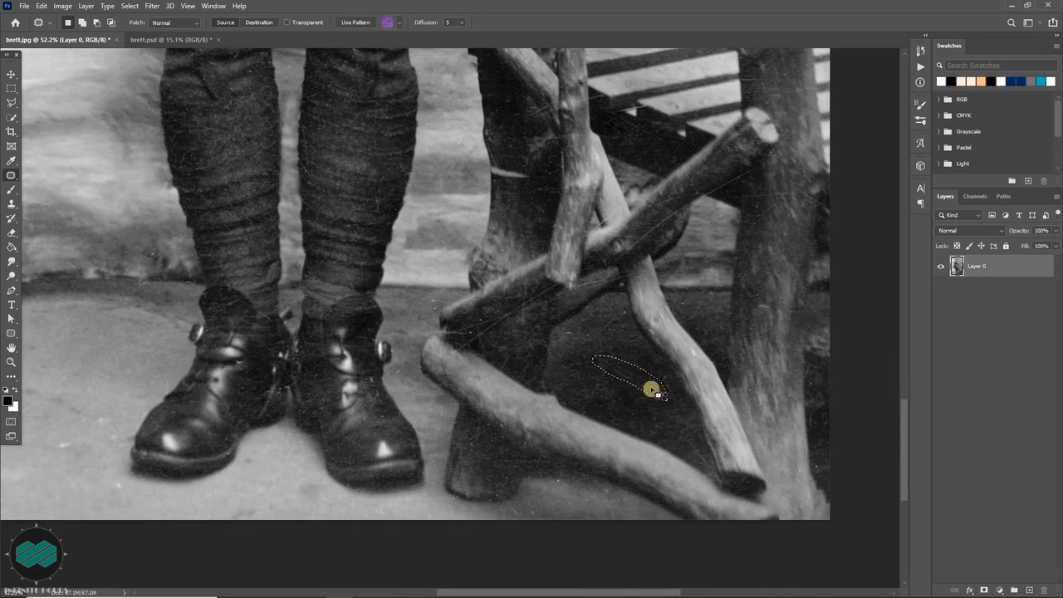
pyautogui.moveTo(447, 330)
pyautogui.mouseDown()
pyautogui.moveTo(495, 316)
pyautogui.moveTo(451, 333)
pyautogui.moveTo(515, 351)
pyautogui.mouseUp()
pyautogui.hotkey('ctrl', 'd')
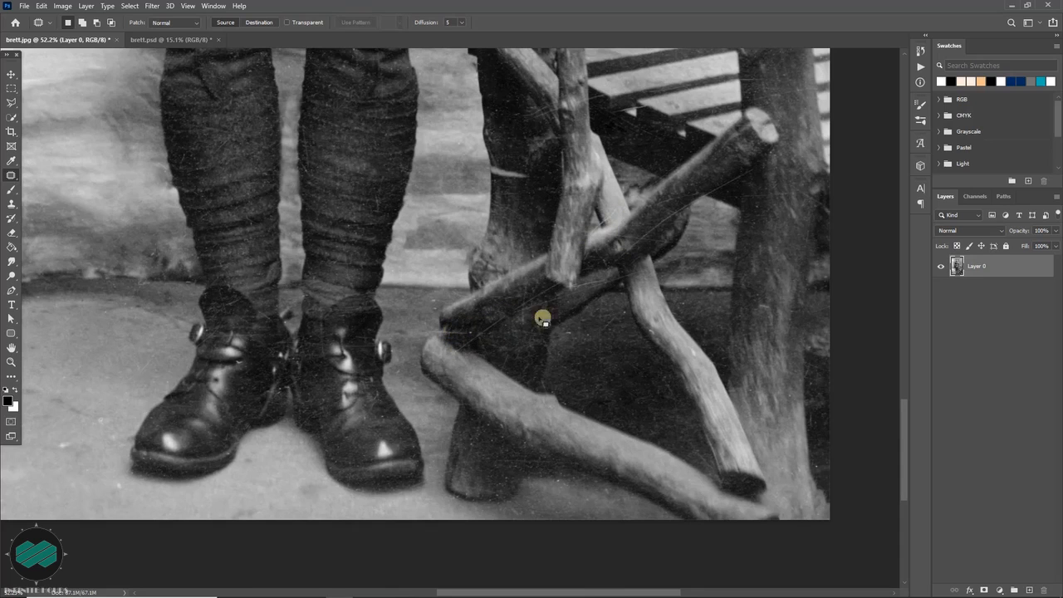
# Select the long scratch on the soldier's jacket sleeve above the hand holding the stick, fill it with Content-Aware, and deselect
pyautogui.scroll(-1, 532, 343)
pyautogui.scroll(5, 598, 185)
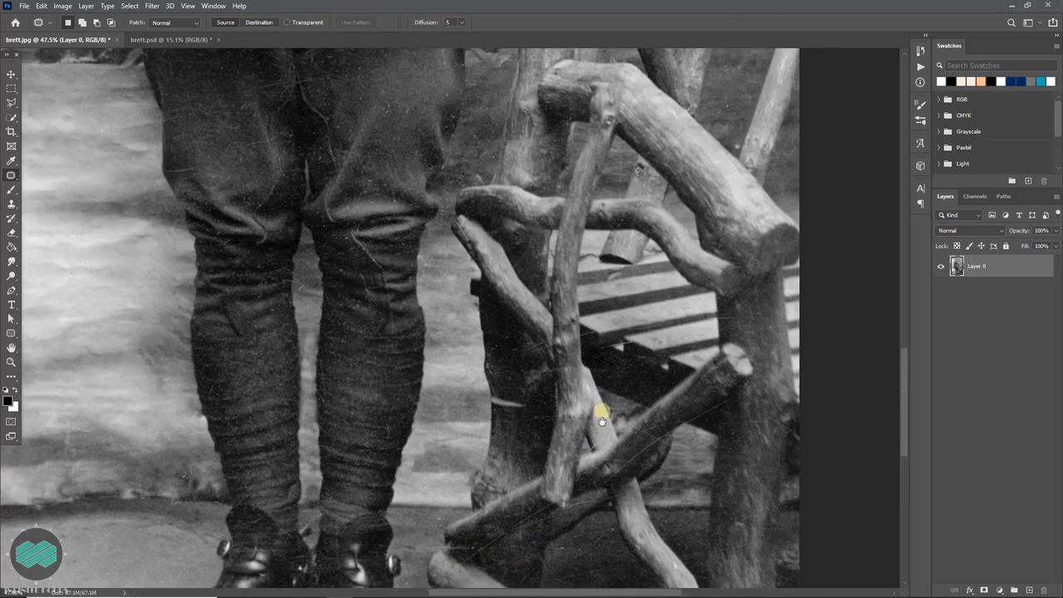
pyautogui.moveTo(559, 211); pyautogui.dragTo(726, 522)
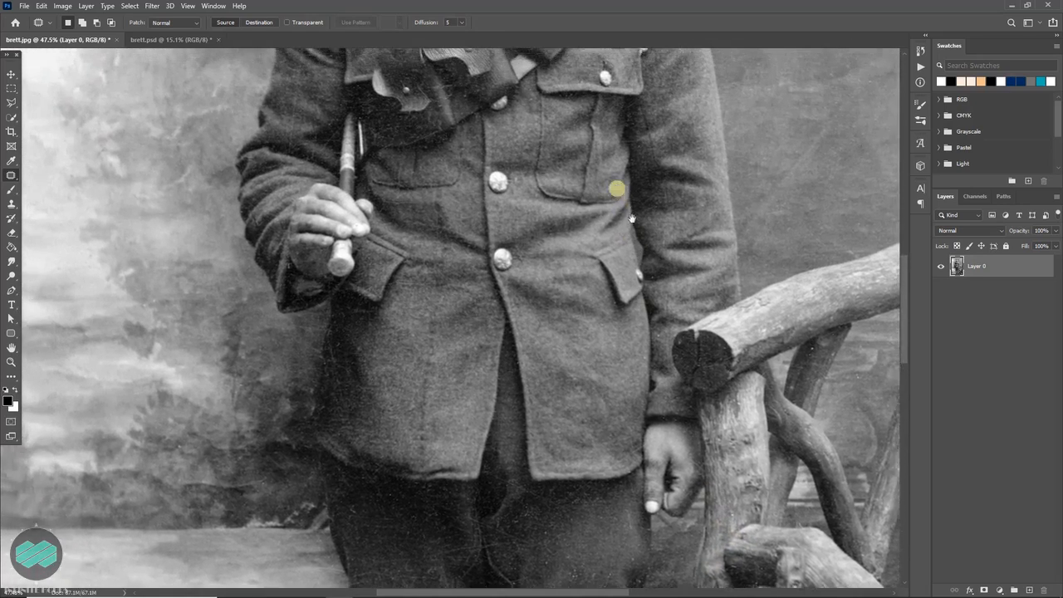
pyautogui.moveTo(617, 188); pyautogui.dragTo(656, 383)
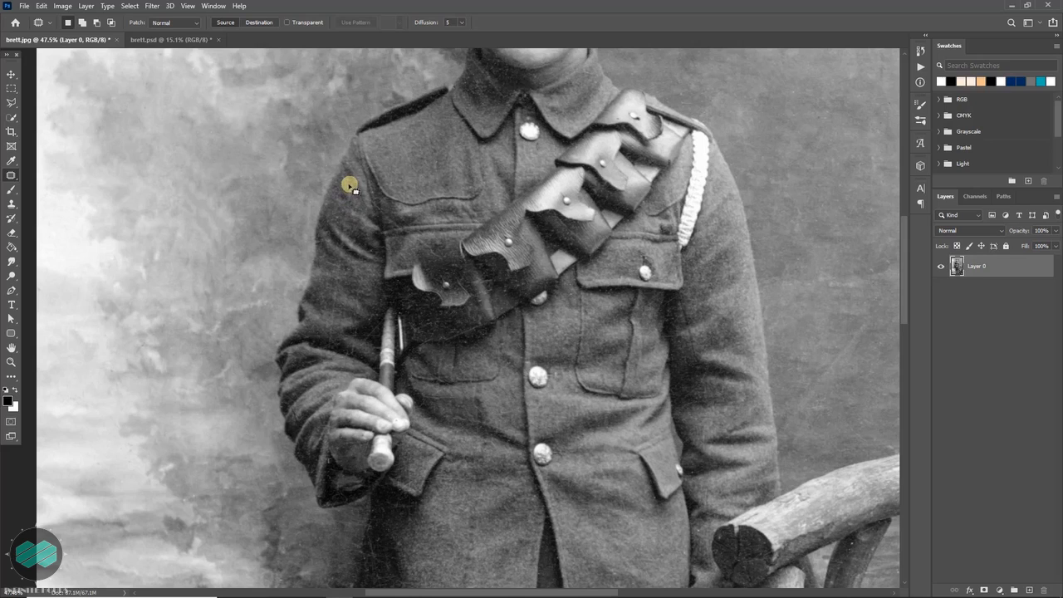
pyautogui.moveTo(347, 200)
pyautogui.mouseDown()
pyautogui.moveTo(330, 344)
pyautogui.moveTo(351, 190)
pyautogui.mouseUp()
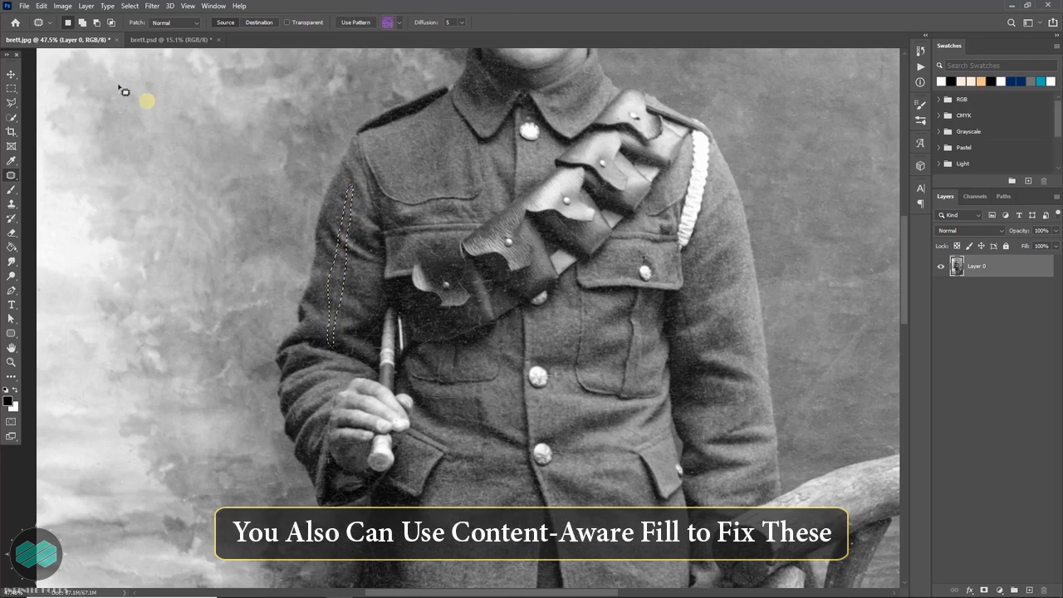
pyautogui.click(40, 5)
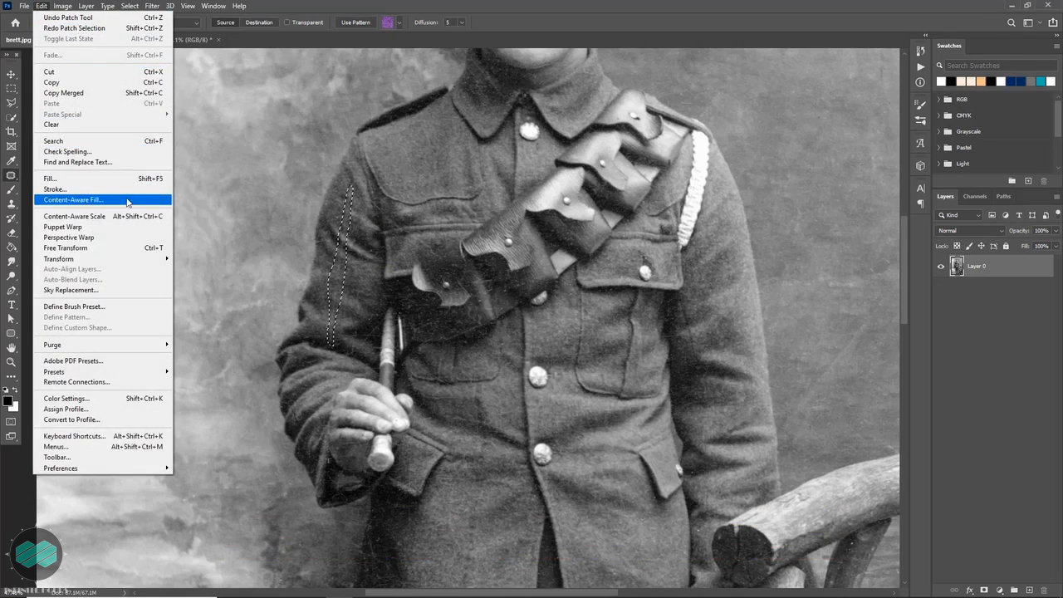
pyautogui.click(155, 201)
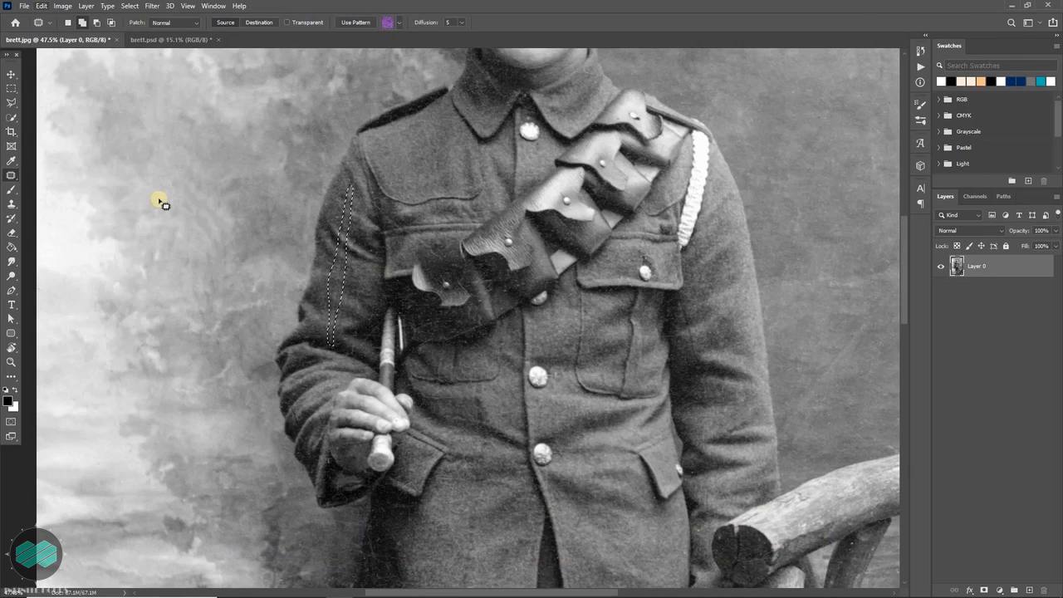
pyautogui.hotkey('shift', 'BackSpace')
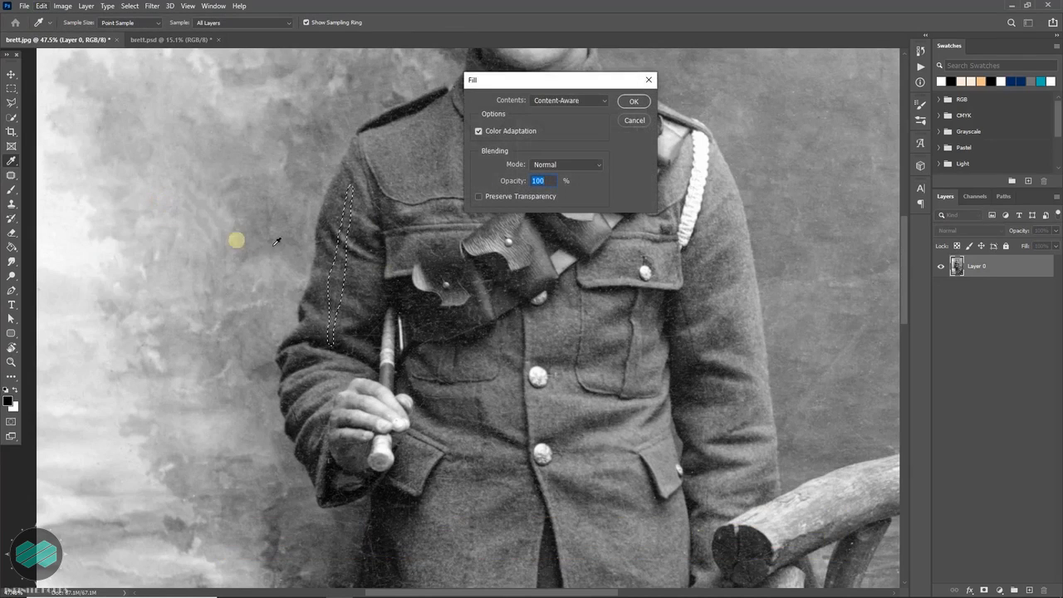
pyautogui.click(635, 103)
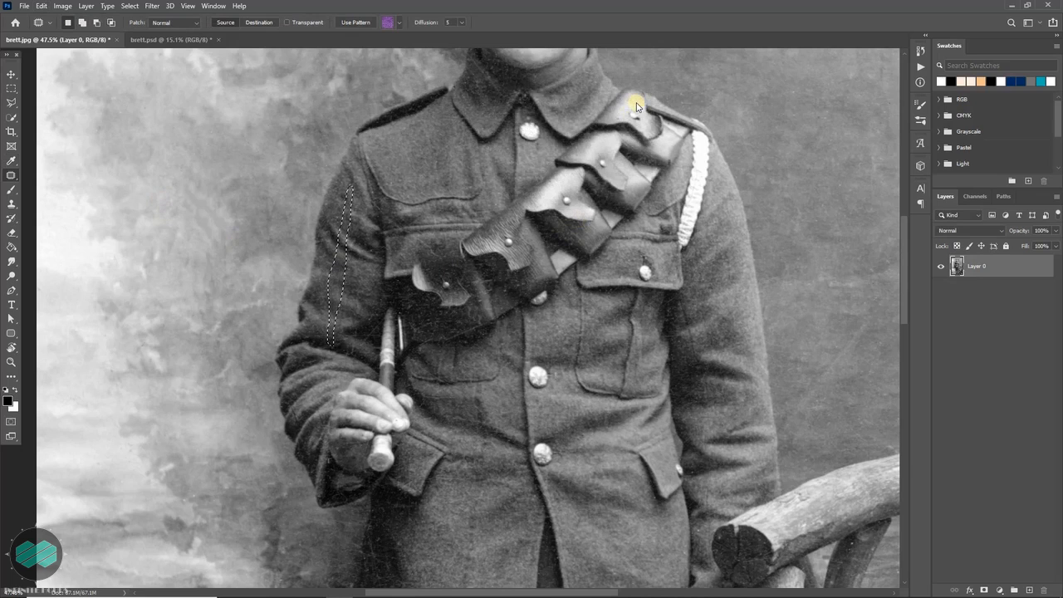
pyautogui.click(241, 247)
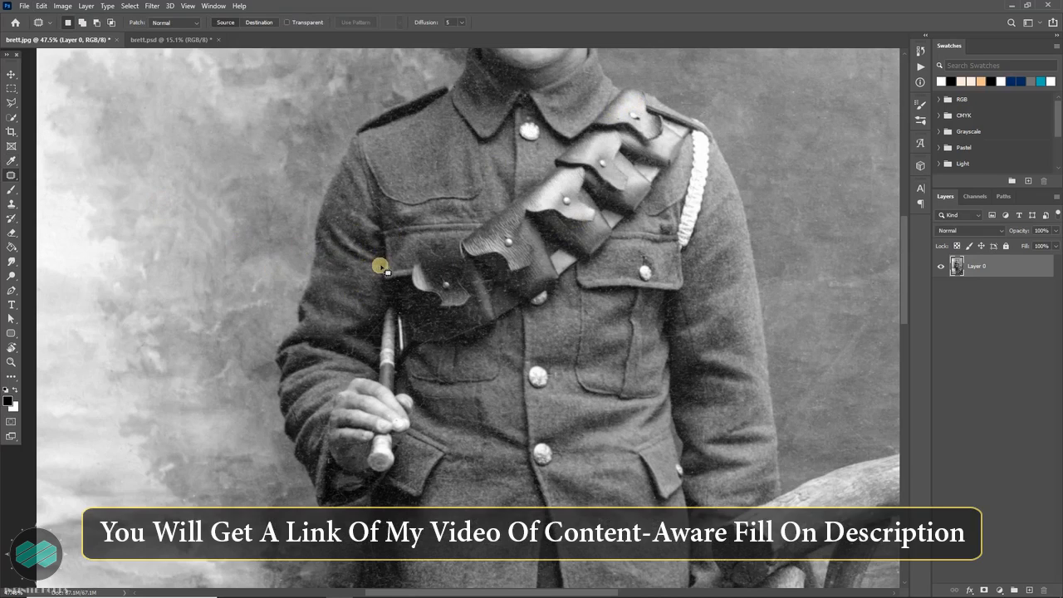
# Duplicate the repaired photo layer
pyautogui.moveTo(753, 327); pyautogui.dragTo(669, 180)
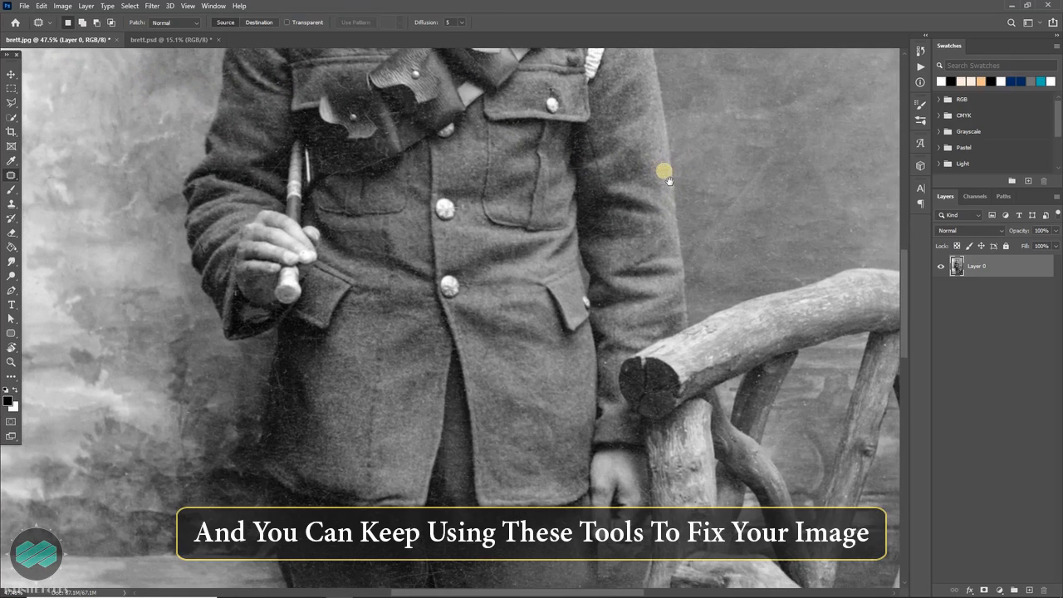
pyautogui.moveTo(689, 351); pyautogui.dragTo(558, 279)
pyautogui.scroll(-4, 661, 400)
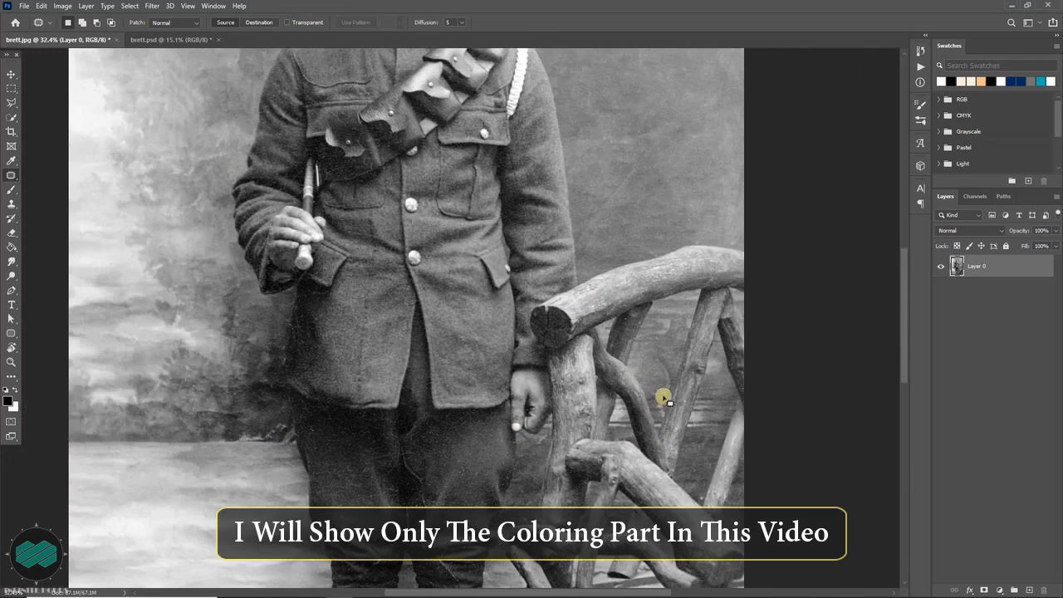
pyautogui.moveTo(571, 301); pyautogui.dragTo(622, 385)
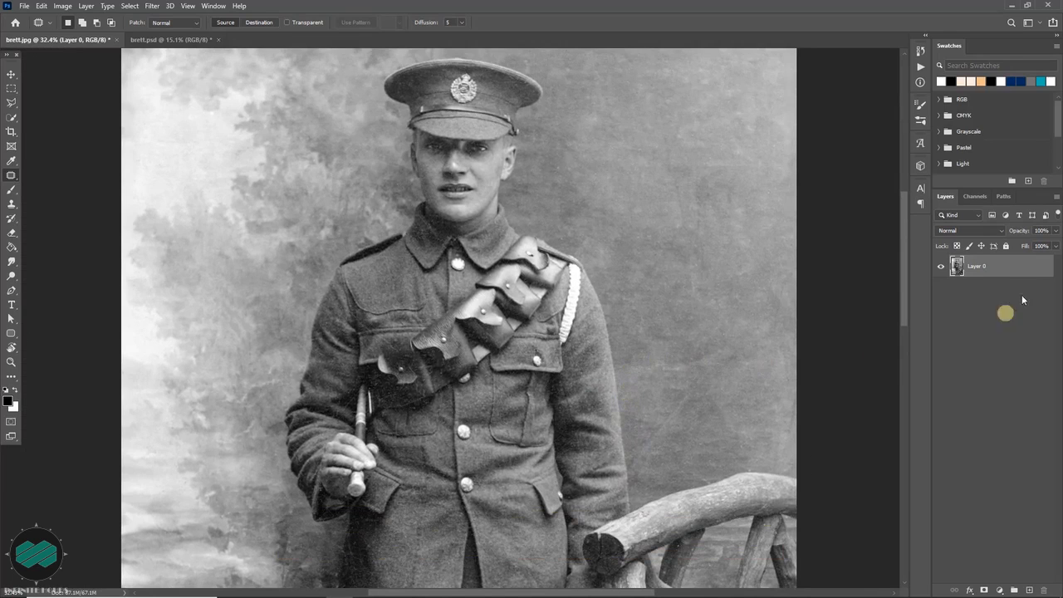
pyautogui.hotkey('ctrl', 'j')
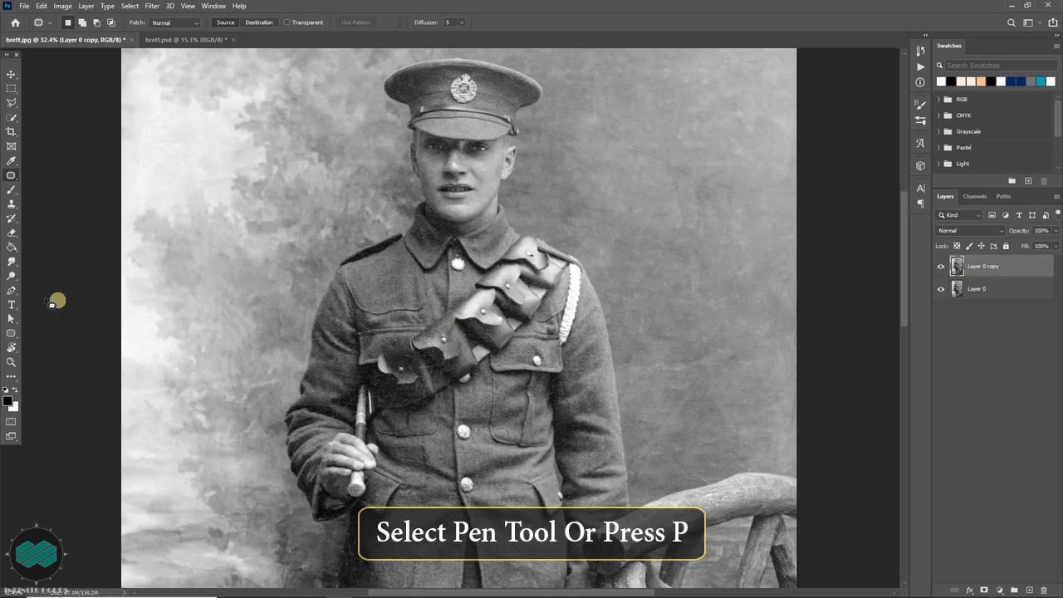
# Start a Pen Tool outline at the left boot's inner ankle, following its top edge around to the side buckle
pyautogui.click(10, 290)
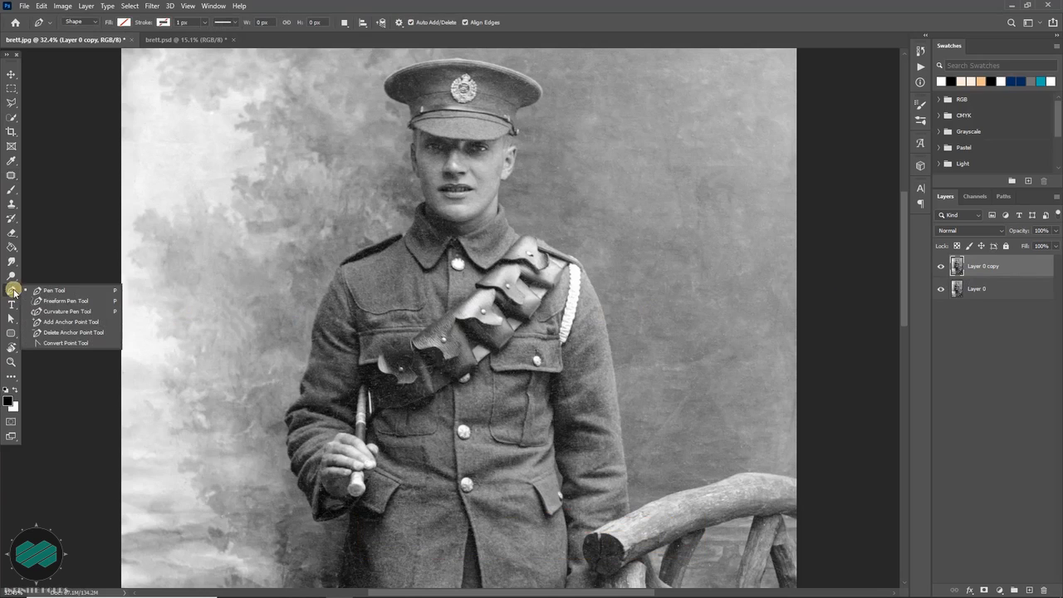
pyautogui.click(81, 293)
pyautogui.moveTo(498, 417); pyautogui.dragTo(523, 133)
pyautogui.moveTo(551, 384); pyautogui.dragTo(492, 121)
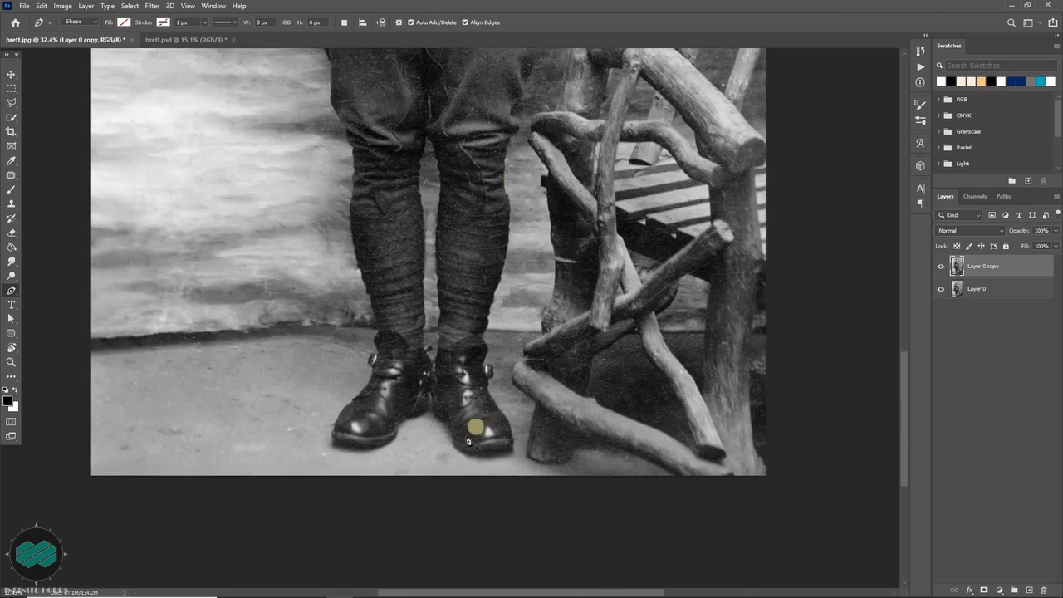
pyautogui.scroll(5, 365, 422)
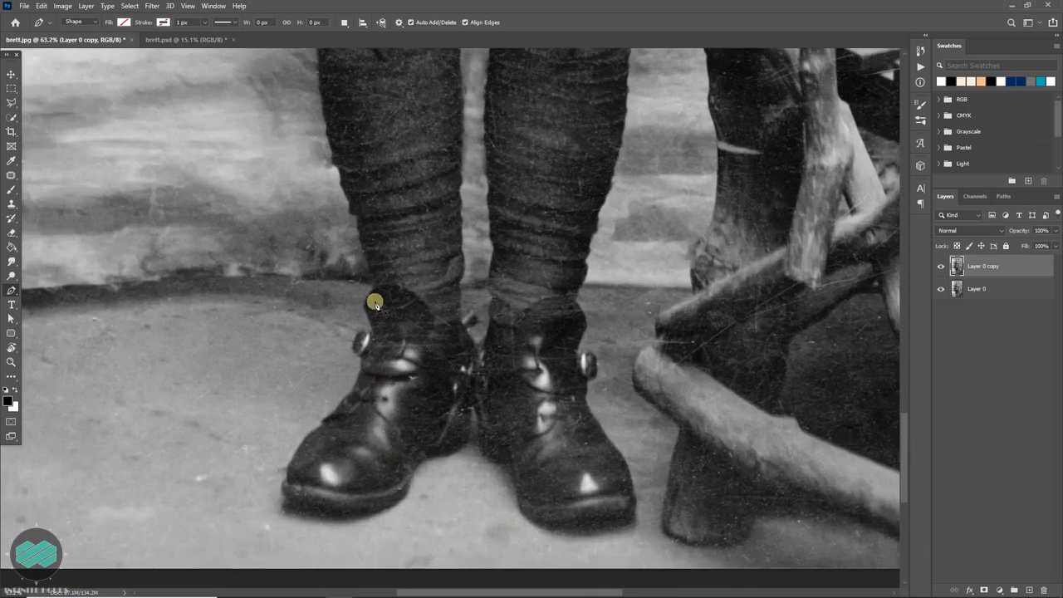
pyautogui.scroll(1, 374, 304)
pyautogui.moveTo(399, 309); pyautogui.dragTo(422, 291)
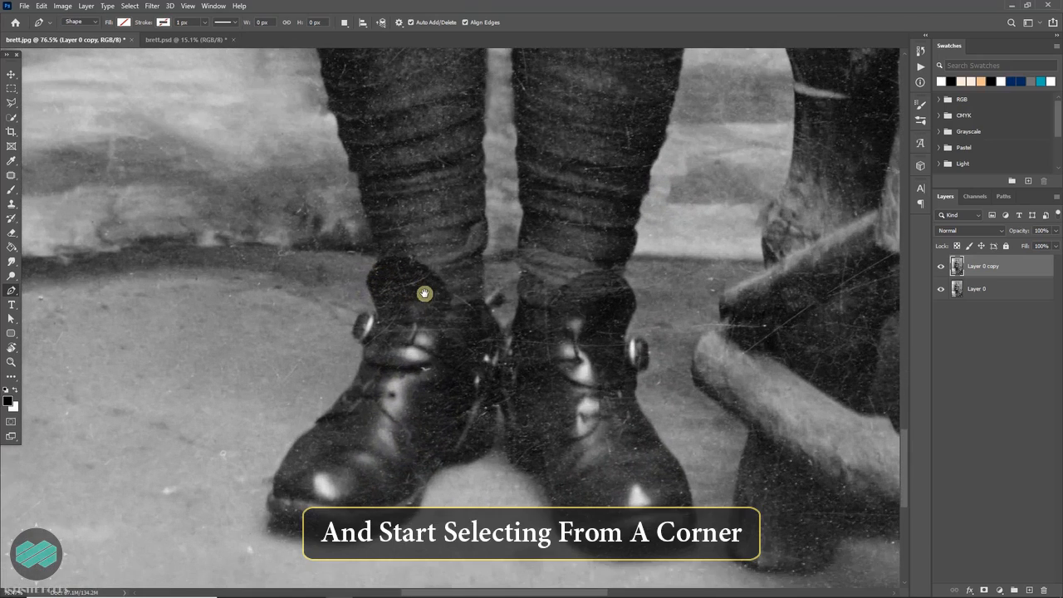
pyautogui.click(483, 299)
pyautogui.click(455, 307)
pyautogui.scroll(2, 436, 280)
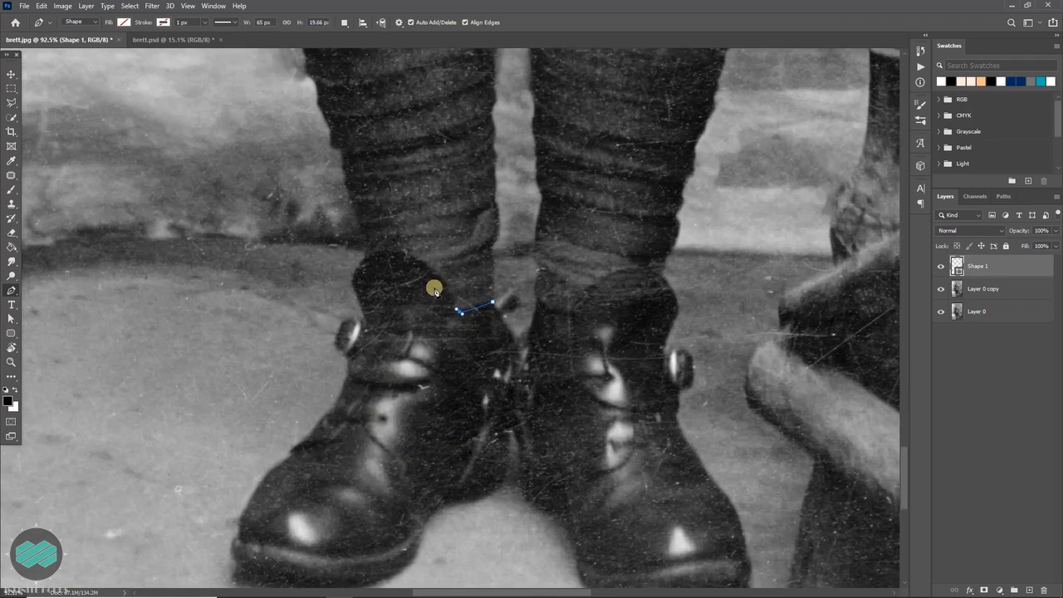
pyautogui.scroll(1, 435, 291)
pyautogui.moveTo(430, 263); pyautogui.dragTo(342, 257)
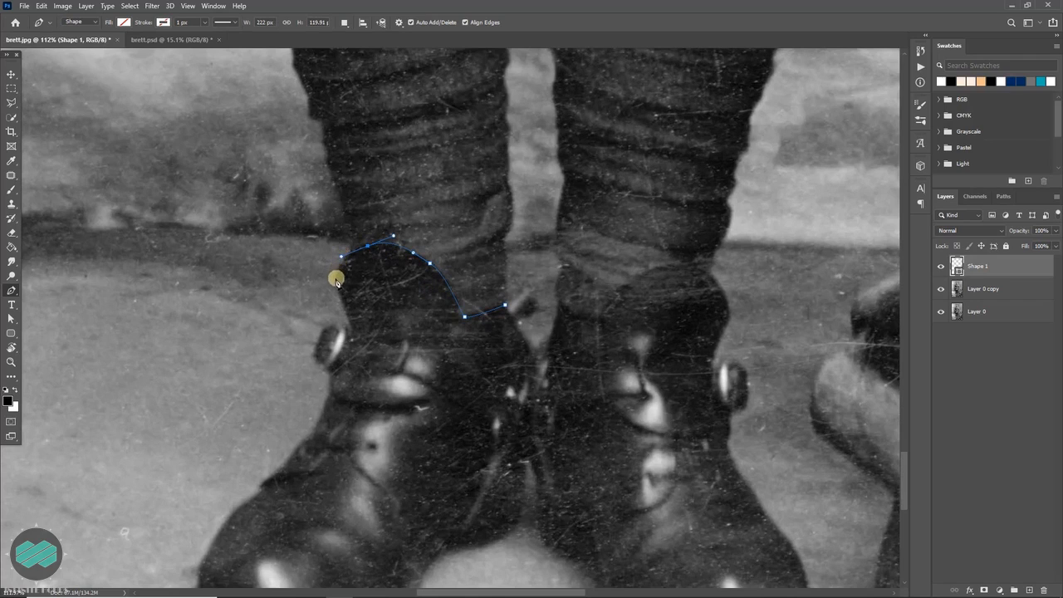
pyautogui.moveTo(333, 285); pyautogui.dragTo(335, 291)
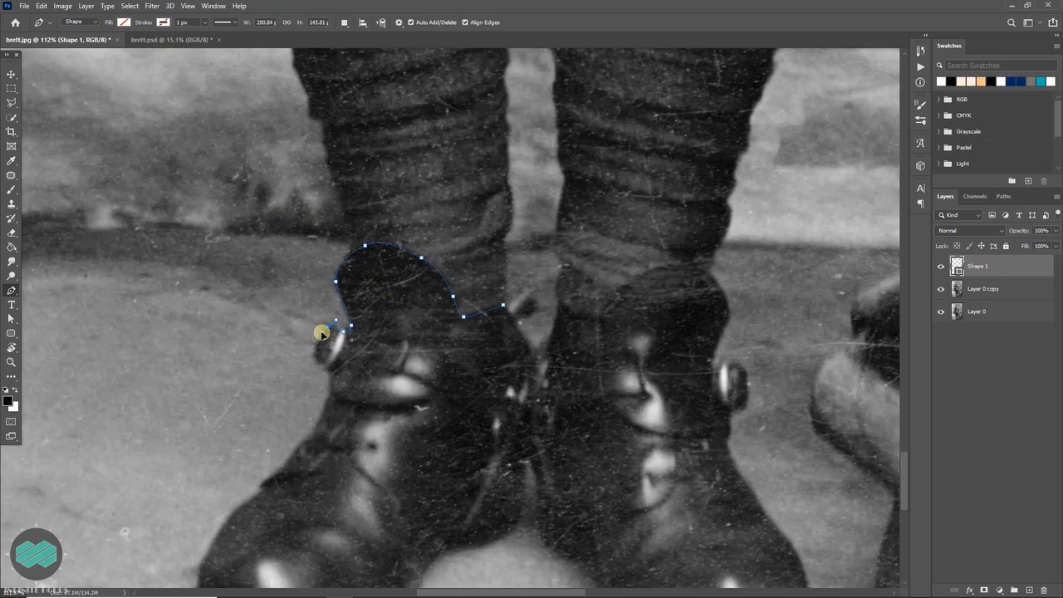
pyautogui.moveTo(321, 333); pyautogui.dragTo(329, 375)
# Continue the pen outline down the left boot's outer side, around the toe and sole, up to the gap between the boots
pyautogui.moveTo(316, 423); pyautogui.dragTo(302, 438)
pyautogui.moveTo(356, 402); pyautogui.dragTo(377, 289)
pyautogui.moveTo(283, 373); pyautogui.dragTo(278, 381)
pyautogui.click(243, 415)
pyautogui.click(220, 458)
pyautogui.click(211, 480)
pyautogui.click(228, 514)
pyautogui.click(254, 521)
pyautogui.click(320, 537)
pyautogui.moveTo(351, 534); pyautogui.dragTo(381, 530)
pyautogui.moveTo(434, 498); pyautogui.dragTo(534, 413)
pyautogui.moveTo(547, 369); pyautogui.dragTo(552, 347)
# Extend the pen outline down the right boot's inner edge, around its sole and toe, and up the outer side past the buckle
pyautogui.click(558, 362)
pyautogui.moveTo(559, 405); pyautogui.dragTo(563, 436)
pyautogui.moveTo(580, 438); pyautogui.dragTo(606, 452)
pyautogui.moveTo(629, 501); pyautogui.dragTo(632, 524)
pyautogui.click(679, 554)
pyautogui.click(825, 543)
pyautogui.click(835, 491)
pyautogui.click(830, 467)
pyautogui.click(820, 447)
pyautogui.click(802, 419)
pyautogui.click(755, 350)
pyautogui.click(749, 328)
pyautogui.click(754, 298)
pyautogui.click(768, 282)
pyautogui.click(764, 261)
pyautogui.click(737, 246)
# Trace the right boot's top edge and the upper gap between the boots, closing the path at its starting point
pyautogui.click(747, 217)
pyautogui.click(745, 180)
pyautogui.click(736, 164)
pyautogui.moveTo(703, 150); pyautogui.dragTo(689, 152)
pyautogui.click(652, 167)
pyautogui.click(617, 205)
pyautogui.click(592, 206)
pyautogui.click(579, 190)
pyautogui.click(575, 222)
pyautogui.click(568, 243)
pyautogui.click(569, 269)
pyautogui.click(567, 286)
pyautogui.click(563, 284)
pyautogui.moveTo(558, 255); pyautogui.dragTo(554, 241)
pyautogui.click(524, 193)
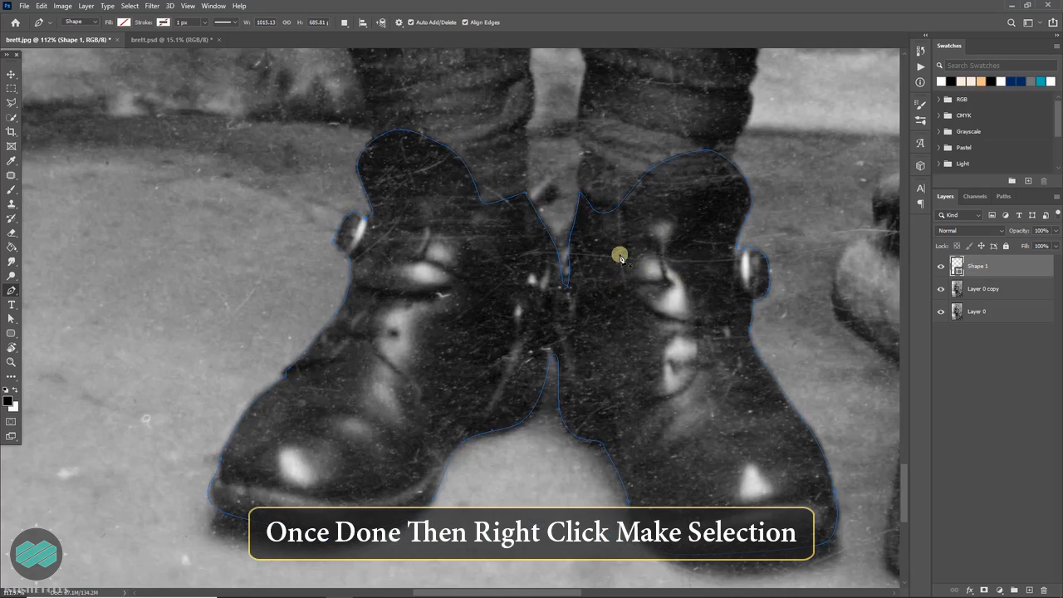
# Convert the boots path into a new anti-aliased selection with a 1-pixel feather radius
pyautogui.rightClick(620, 257)
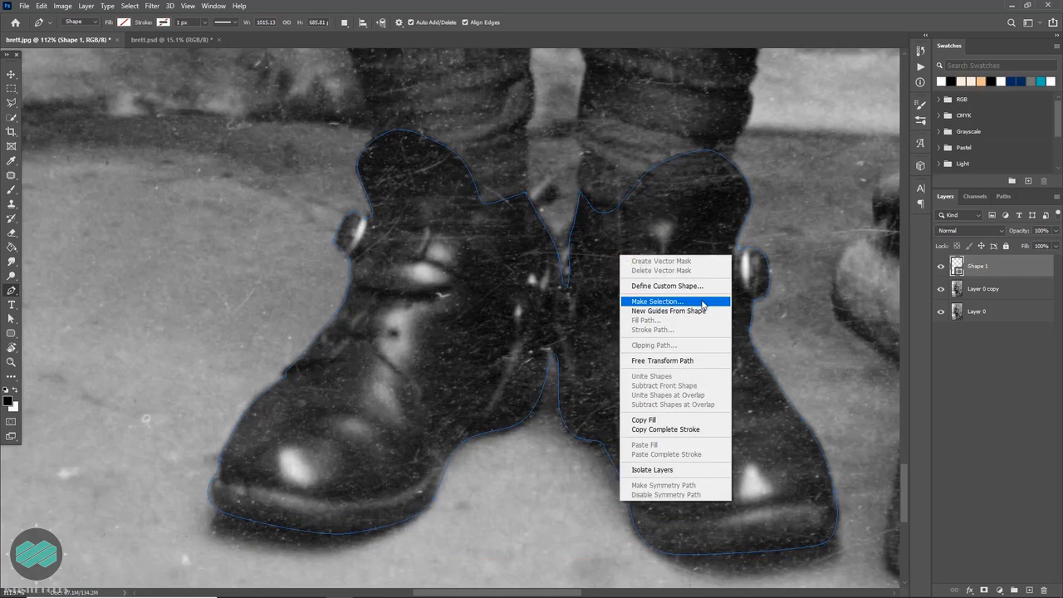
pyautogui.click(701, 302)
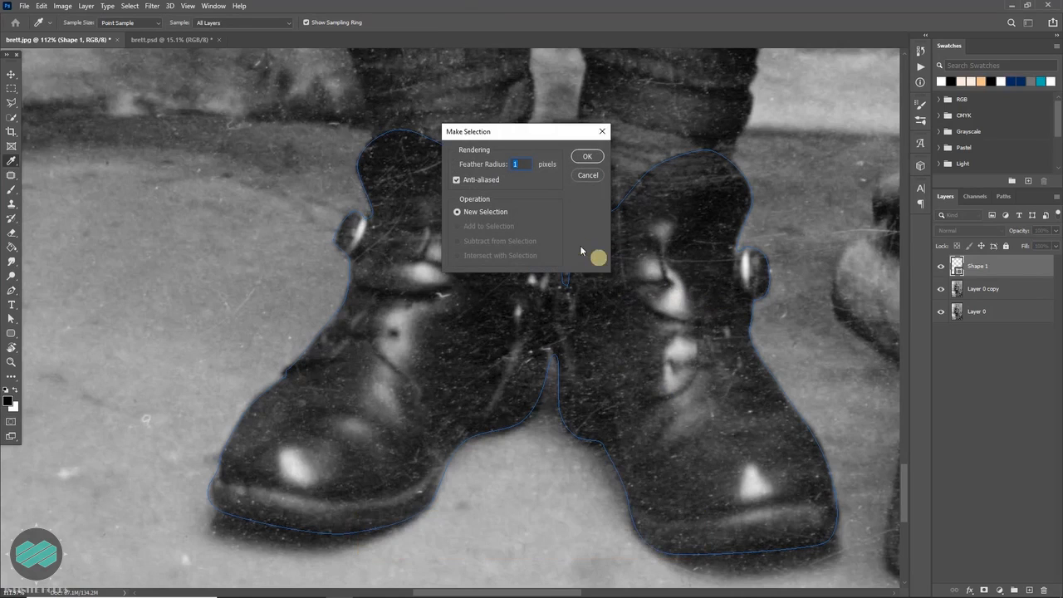
pyautogui.click(589, 159)
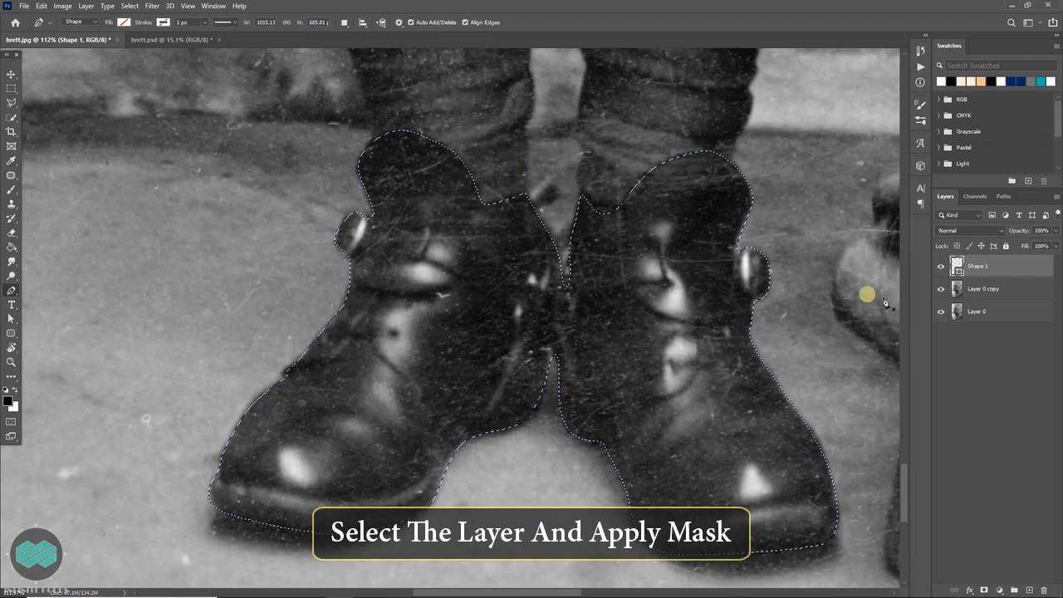
# Mask Layer 0 copy with the boots selection, isolating the boots with Layer 0 hidden, and rename the masked layer as boot
pyautogui.click(1025, 291)
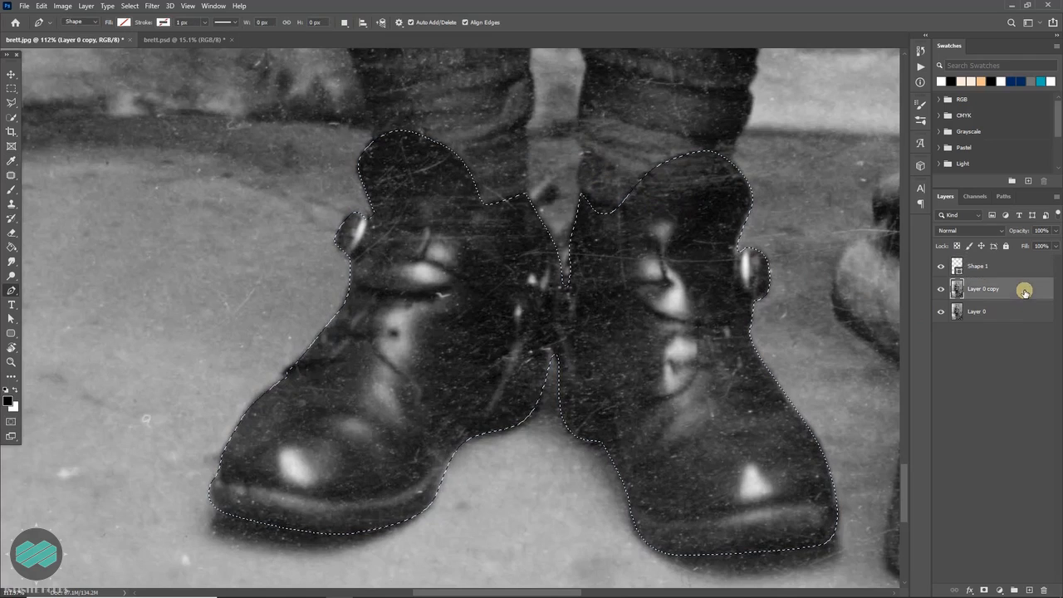
pyautogui.click(984, 590)
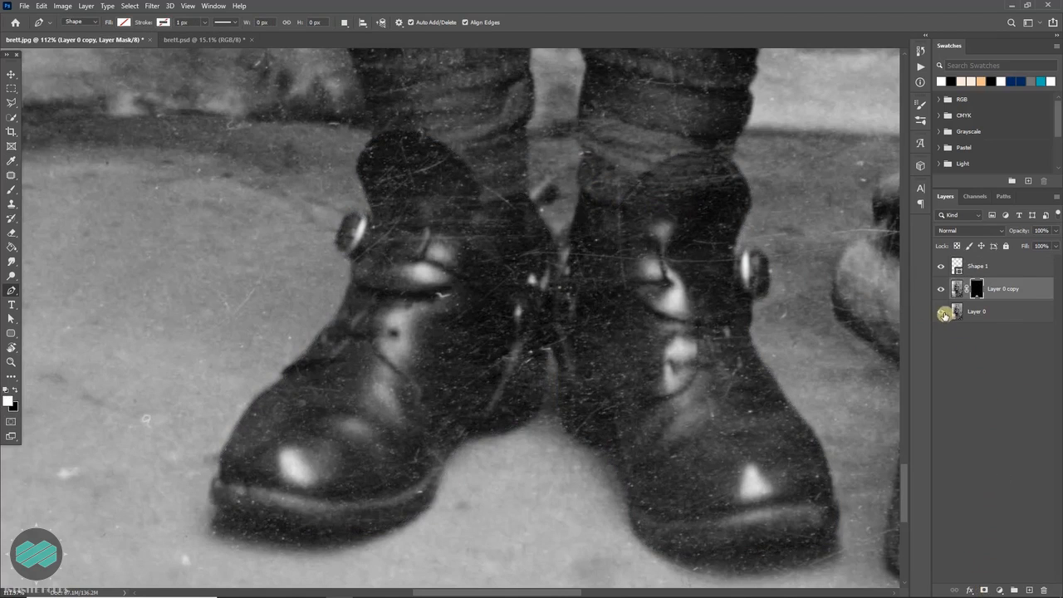
pyautogui.click(941, 313)
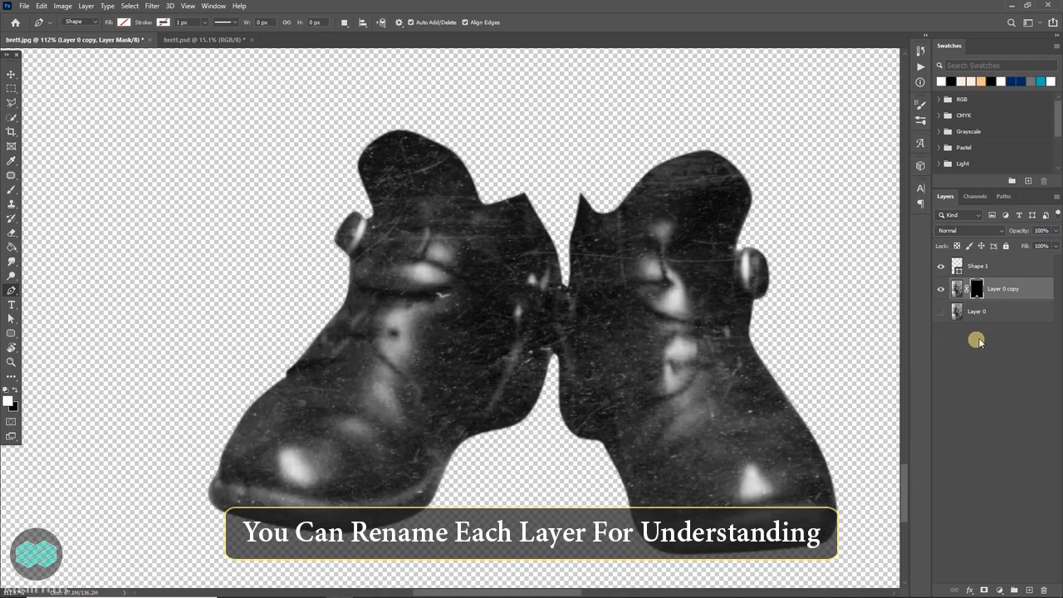
pyautogui.doubleClick(1007, 289)
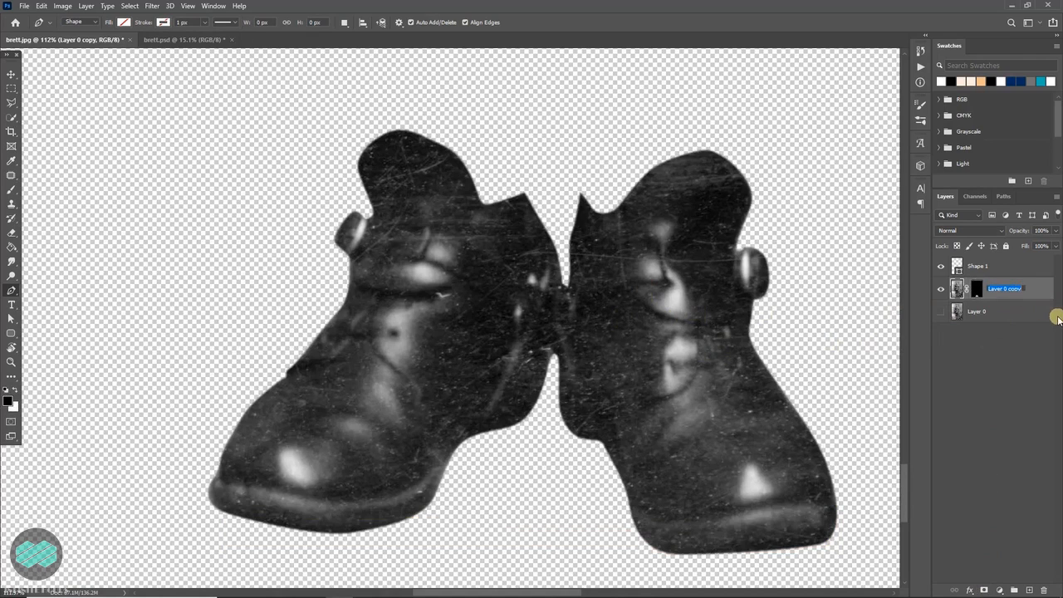
pyautogui.press('Return')
# Show Layer 0 again and duplicate it beneath the boot layer
pyautogui.click(1006, 313)
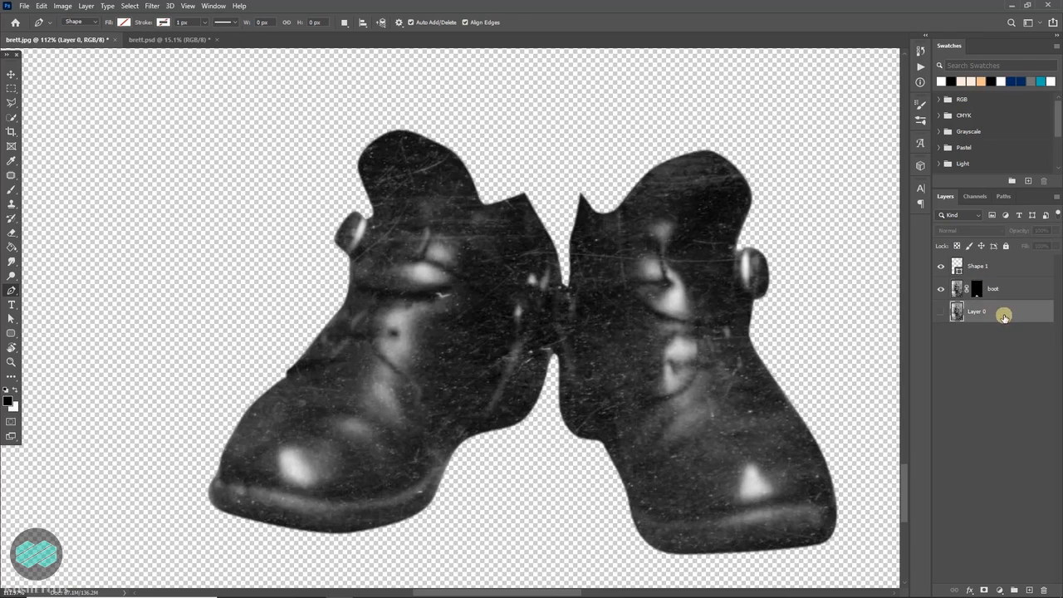
pyautogui.click(942, 314)
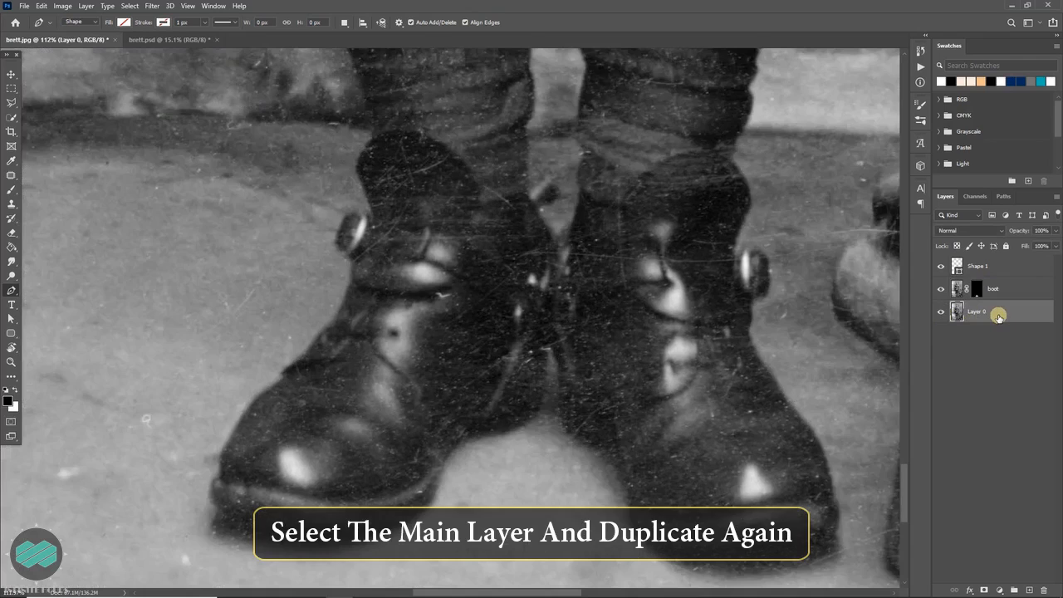
pyautogui.hotkey('ctrl', 'j')
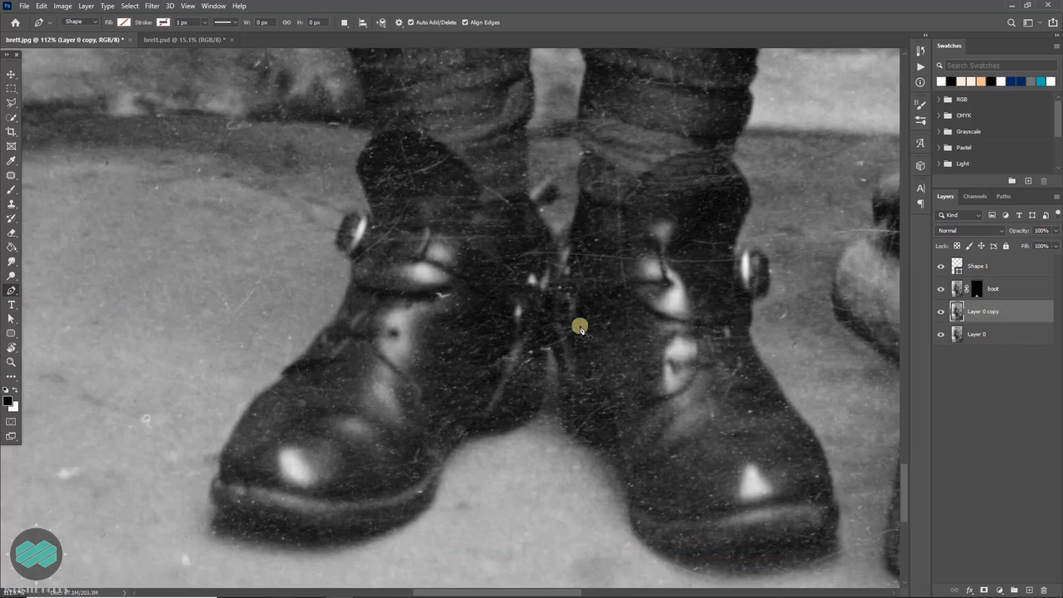
# Start a pen outline of the trousers along the left boot's top edge, from the inner side over the curved flap
pyautogui.scroll(-2, 578, 325)
pyautogui.moveTo(582, 270); pyautogui.dragTo(553, 472)
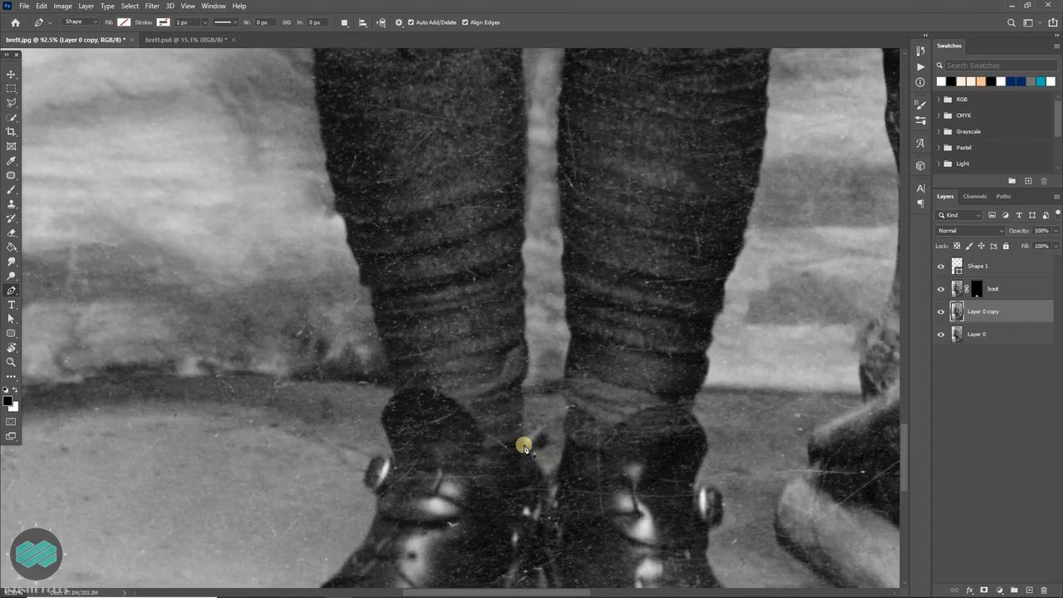
pyautogui.click(523, 444)
pyautogui.click(485, 444)
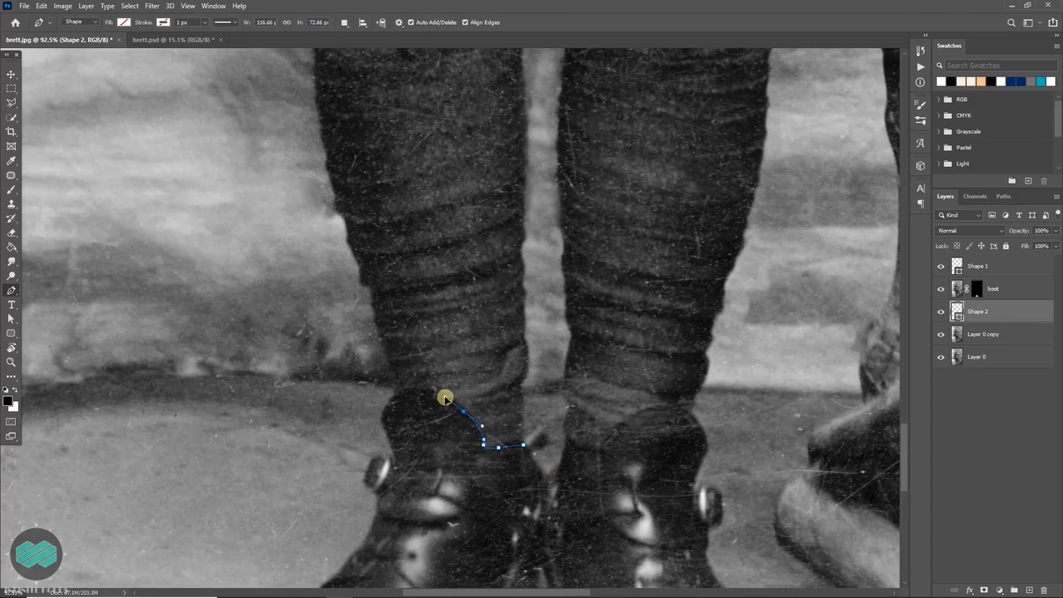
pyautogui.moveTo(421, 388); pyautogui.dragTo(410, 388)
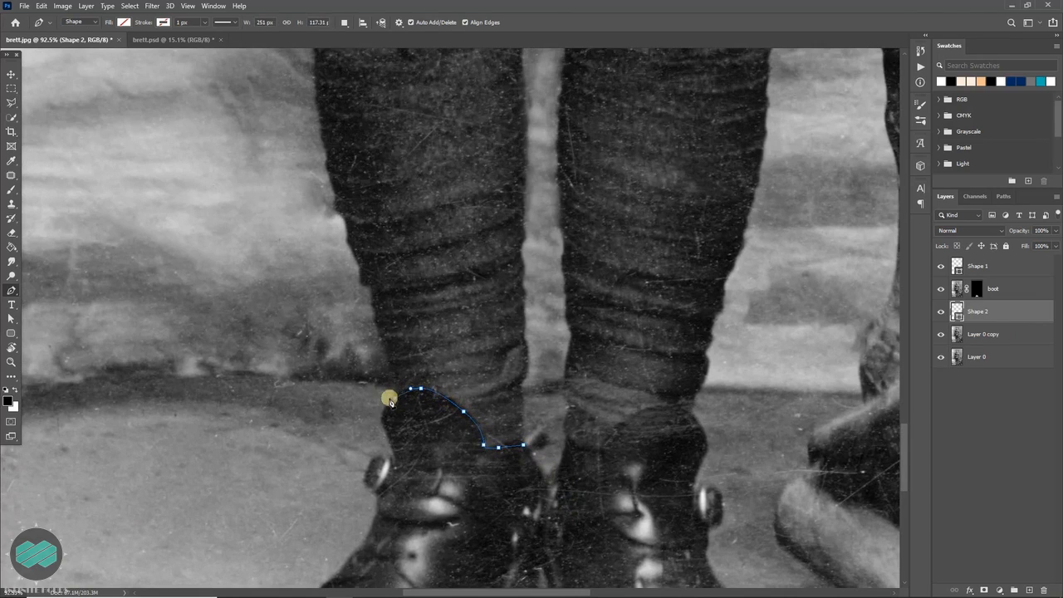
# Continue the trousers outline up the outer edge of the left lower leg toward the knee
pyautogui.click(390, 373)
pyautogui.click(385, 354)
pyautogui.click(376, 328)
pyautogui.click(372, 304)
pyautogui.click(369, 285)
pyautogui.click(360, 282)
pyautogui.moveTo(355, 262); pyautogui.dragTo(350, 249)
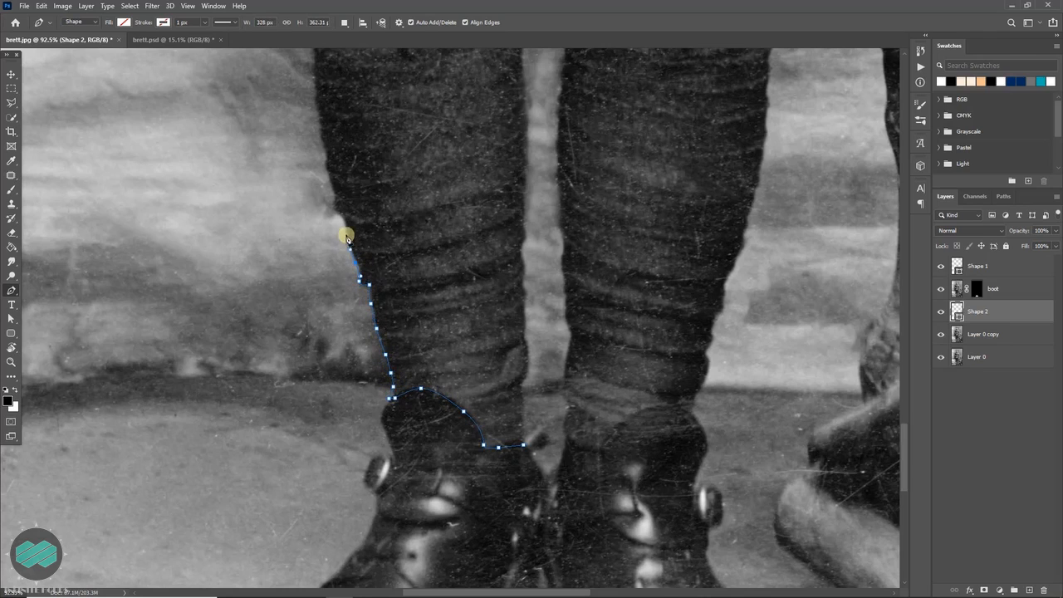
pyautogui.moveTo(334, 199); pyautogui.dragTo(354, 358)
pyautogui.click(356, 358)
pyautogui.click(352, 314)
pyautogui.click(350, 267)
pyautogui.click(355, 240)
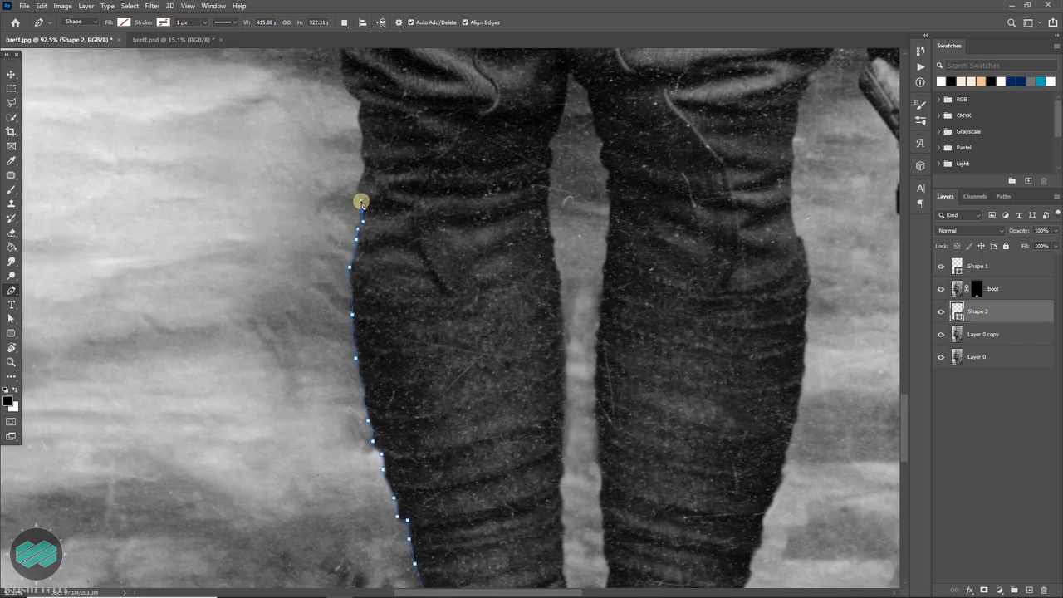
# Extend the trousers outline past the left knee and up the outer edge of the thigh
pyautogui.moveTo(361, 201); pyautogui.dragTo(357, 355)
pyautogui.click(357, 336)
pyautogui.click(359, 312)
pyautogui.click(357, 288)
pyautogui.click(354, 262)
pyautogui.click(345, 241)
pyautogui.moveTo(336, 214); pyautogui.dragTo(331, 205)
pyautogui.moveTo(316, 176); pyautogui.dragTo(308, 159)
pyautogui.click(293, 122)
pyautogui.moveTo(294, 81); pyautogui.dragTo(302, 367)
pyautogui.moveTo(299, 330); pyautogui.dragTo(286, 267)
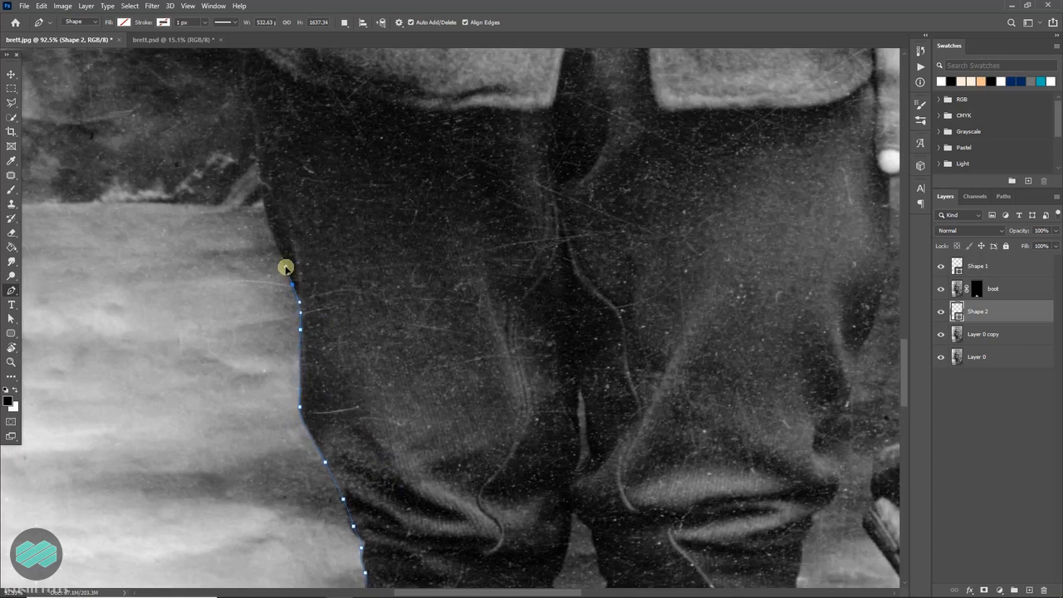
# Carry the outline up to the jacket's left corner and along the left hem to the front opening
pyautogui.moveTo(273, 196); pyautogui.dragTo(274, 317)
pyautogui.moveTo(261, 305); pyautogui.dragTo(257, 277)
pyautogui.click(241, 150)
pyautogui.moveTo(242, 196); pyautogui.dragTo(298, 200)
pyautogui.moveTo(349, 215); pyautogui.dragTo(361, 218)
pyautogui.moveTo(415, 228); pyautogui.dragTo(508, 229)
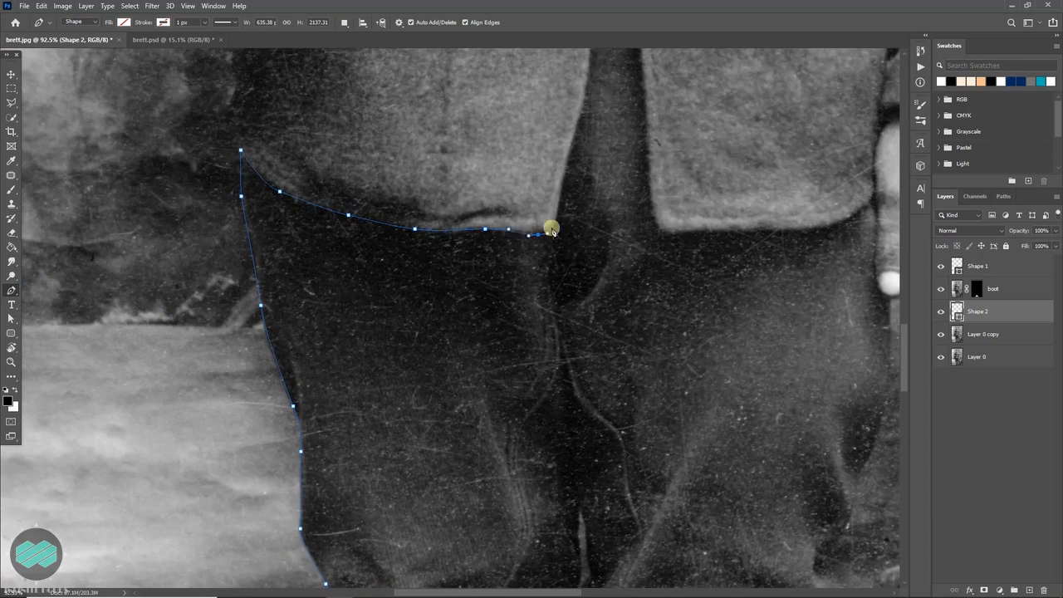
pyautogui.click(552, 223)
# Trace the jacket's front opening up its left edge to the peak and down its right edge
pyautogui.moveTo(567, 158); pyautogui.dragTo(473, 370)
pyautogui.moveTo(478, 357); pyautogui.dragTo(487, 332)
pyautogui.moveTo(497, 254); pyautogui.dragTo(498, 231)
pyautogui.moveTo(503, 184); pyautogui.dragTo(507, 167)
pyautogui.click(518, 128)
pyautogui.moveTo(539, 222); pyautogui.dragTo(541, 245)
pyautogui.moveTo(550, 339); pyautogui.dragTo(551, 362)
pyautogui.moveTo(553, 407); pyautogui.dragTo(504, 294)
# Follow the jacket's right hem with the pen outline to its outer corner beside the hand
pyautogui.moveTo(511, 314); pyautogui.dragTo(541, 333)
pyautogui.moveTo(588, 332); pyautogui.dragTo(671, 327)
pyautogui.moveTo(704, 316)
pyautogui.mouseDown()
pyautogui.moveTo(715, 308)
pyautogui.moveTo(731, 345)
pyautogui.moveTo(698, 259)
pyautogui.moveTo(712, 316)
pyautogui.mouseUp()
pyautogui.click(735, 293)
# Trace the outer edge of the right thigh from the jacket hem down to the knee
pyautogui.click(731, 370)
pyautogui.click(711, 281)
pyautogui.moveTo(708, 382); pyautogui.dragTo(689, 205)
pyautogui.moveTo(677, 250); pyautogui.dragTo(661, 299)
pyautogui.moveTo(643, 339); pyautogui.dragTo(654, 247)
pyautogui.moveTo(649, 269); pyautogui.dragTo(620, 310)
pyautogui.moveTo(616, 319); pyautogui.dragTo(610, 350)
pyautogui.moveTo(609, 368); pyautogui.dragTo(610, 377)
# Continue the trousers outline down the outer edge of the right lower leg toward the boot
pyautogui.moveTo(610, 375); pyautogui.dragTo(602, 206)
pyautogui.moveTo(602, 239); pyautogui.dragTo(610, 284)
pyautogui.moveTo(617, 311)
pyautogui.mouseDown()
pyautogui.moveTo(618, 324)
pyautogui.moveTo(636, 263)
pyautogui.moveTo(624, 300)
pyautogui.mouseUp()
pyautogui.moveTo(626, 312); pyautogui.dragTo(626, 319)
pyautogui.moveTo(624, 330); pyautogui.dragTo(623, 337)
pyautogui.moveTo(623, 352); pyautogui.dragTo(622, 360)
pyautogui.moveTo(618, 384); pyautogui.dragTo(641, 233)
pyautogui.moveTo(629, 241); pyautogui.dragTo(626, 250)
pyautogui.moveTo(619, 268); pyautogui.dragTo(617, 276)
# Trace the trousers outline along the right boot's top edge to the inner side of the leg
pyautogui.click(570, 435)
pyautogui.click(544, 424)
pyautogui.click(496, 450)
pyautogui.click(479, 479)
pyautogui.click(467, 496)
pyautogui.click(445, 498)
# Trace the inner edge of the right leg from the boot up to the top of the gap between the legs
pyautogui.click(446, 455)
pyautogui.click(447, 431)
pyautogui.click(448, 375)
pyautogui.click(447, 338)
pyautogui.click(445, 305)
pyautogui.click(444, 270)
pyautogui.click(439, 236)
pyautogui.moveTo(438, 195); pyautogui.dragTo(463, 429)
pyautogui.click(461, 423)
pyautogui.click(462, 386)
pyautogui.moveTo(471, 182); pyautogui.dragTo(468, 167)
pyautogui.moveTo(463, 144); pyautogui.dragTo(461, 133)
pyautogui.click(437, 94)
# Trace the inner edge of the left leg down to the boot, closing the trousers path at its starting point
pyautogui.moveTo(417, 166); pyautogui.dragTo(416, 184)
pyautogui.click(421, 258)
pyautogui.moveTo(424, 305); pyautogui.dragTo(426, 320)
pyautogui.moveTo(427, 361); pyautogui.dragTo(428, 381)
pyautogui.moveTo(440, 382); pyautogui.dragTo(423, 184)
pyautogui.click(411, 249)
pyautogui.click(410, 295)
pyautogui.click(409, 342)
pyautogui.click(410, 402)
pyautogui.click(415, 438)
pyautogui.click(415, 455)
pyautogui.click(411, 487)
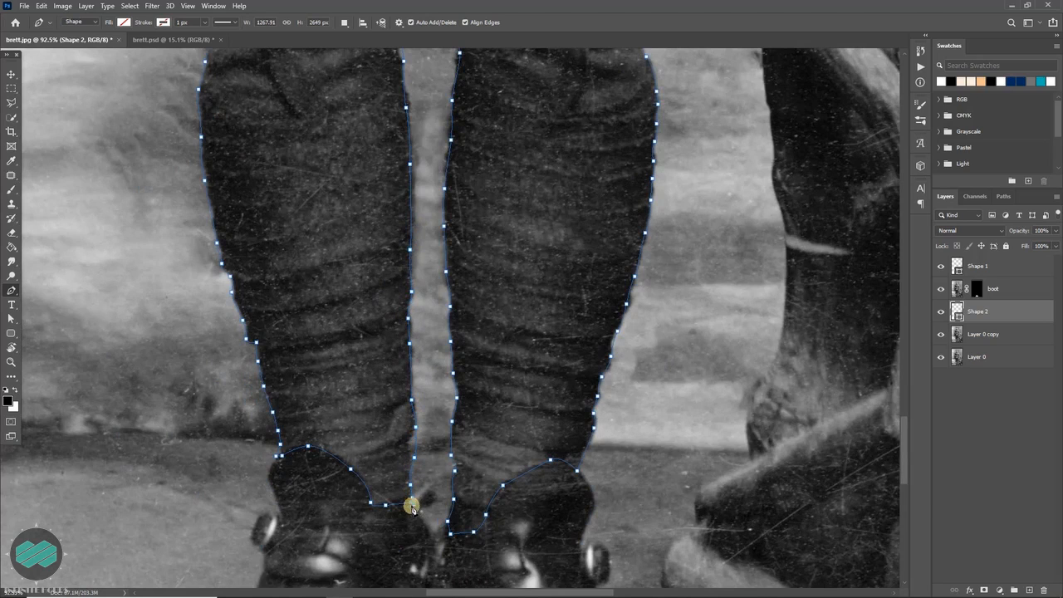
# Convert the trousers path into a new anti-aliased selection with a 1-pixel feather radius
pyautogui.scroll(-3, 532, 444)
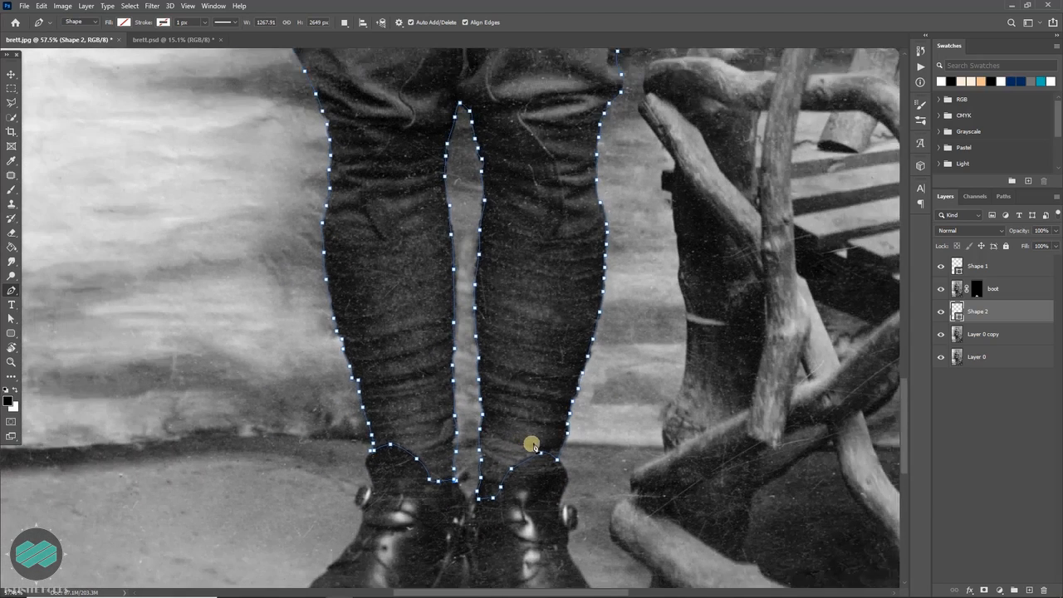
pyautogui.scroll(-3, 531, 444)
pyautogui.scroll(3, 592, 208)
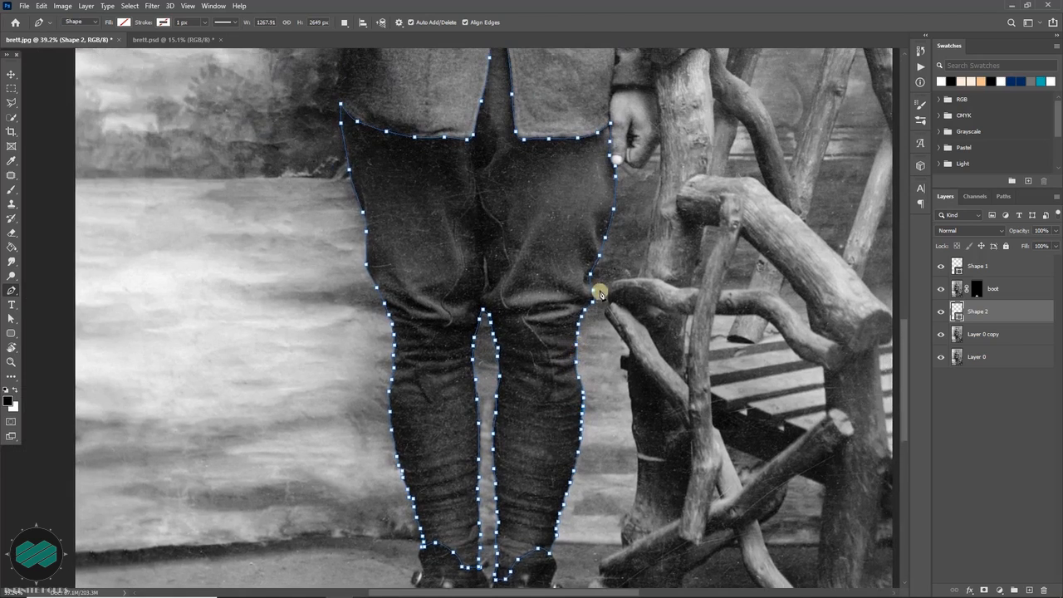
pyautogui.scroll(-2, 598, 289)
pyautogui.scroll(1, 607, 240)
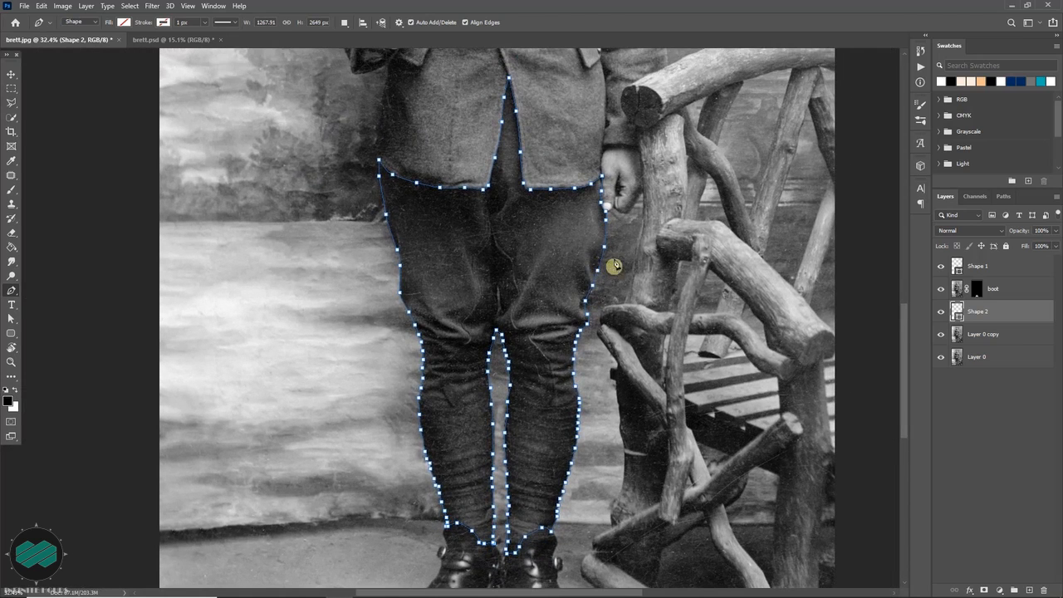
pyautogui.rightClick(560, 244)
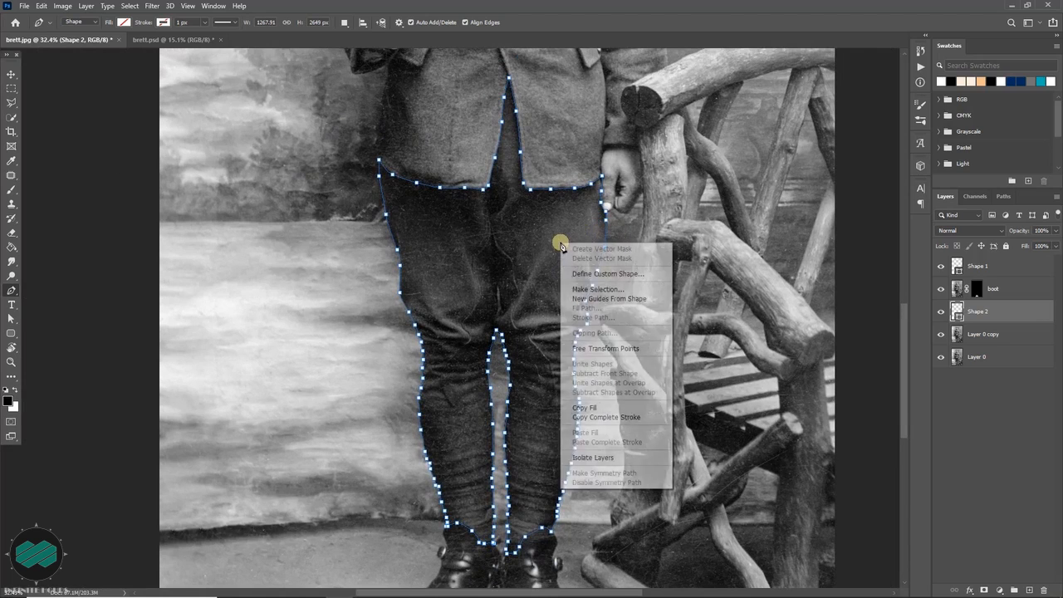
pyautogui.click(633, 289)
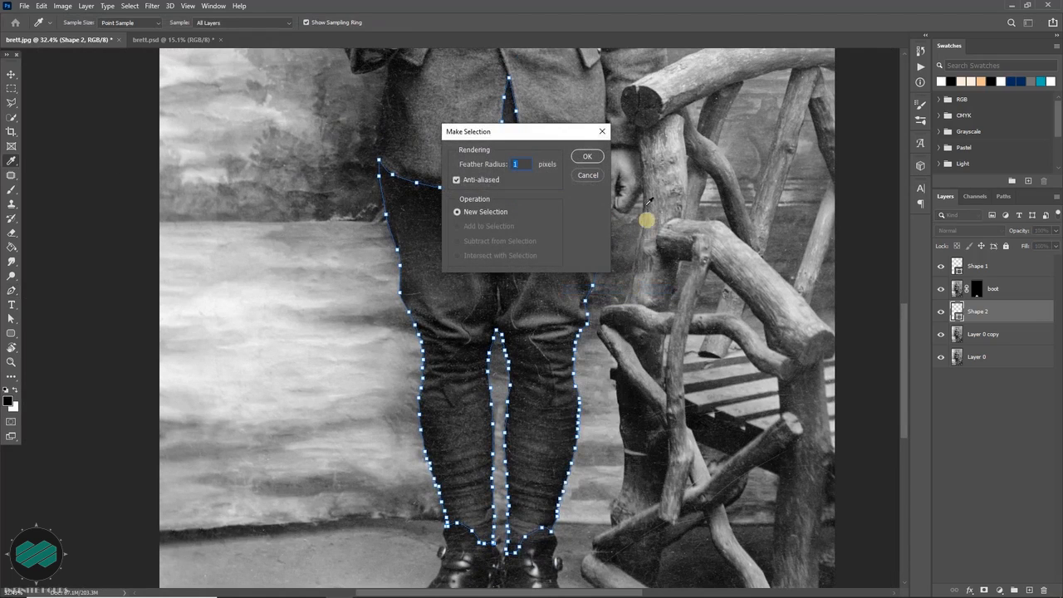
pyautogui.click(590, 158)
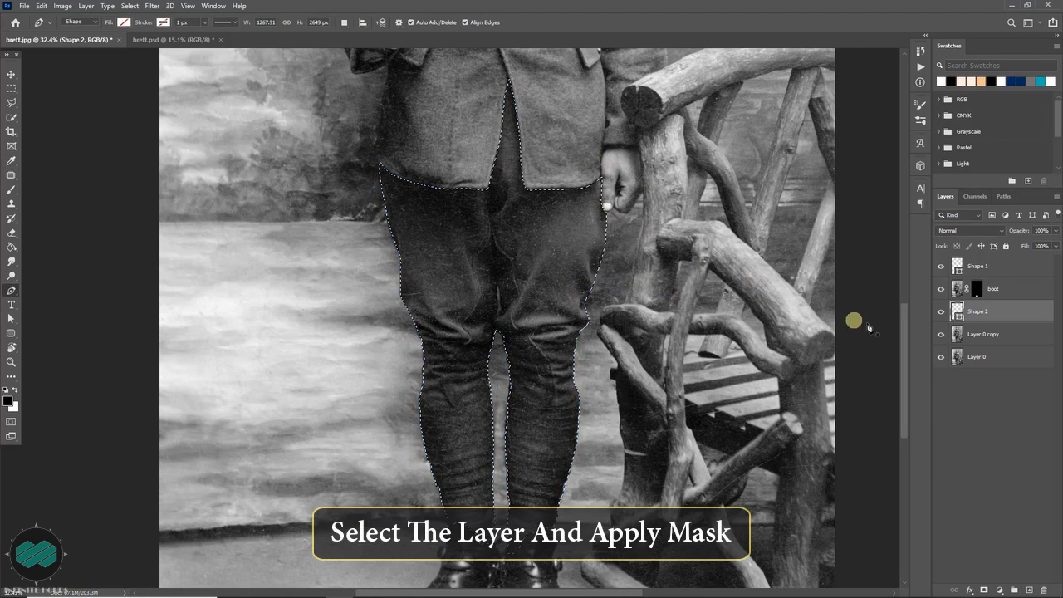
# Mask Layer 0 copy with the trousers selection, check the cutout with Layer 0 hidden, and rename the masked layer as pant
pyautogui.click(1025, 334)
pyautogui.click(986, 590)
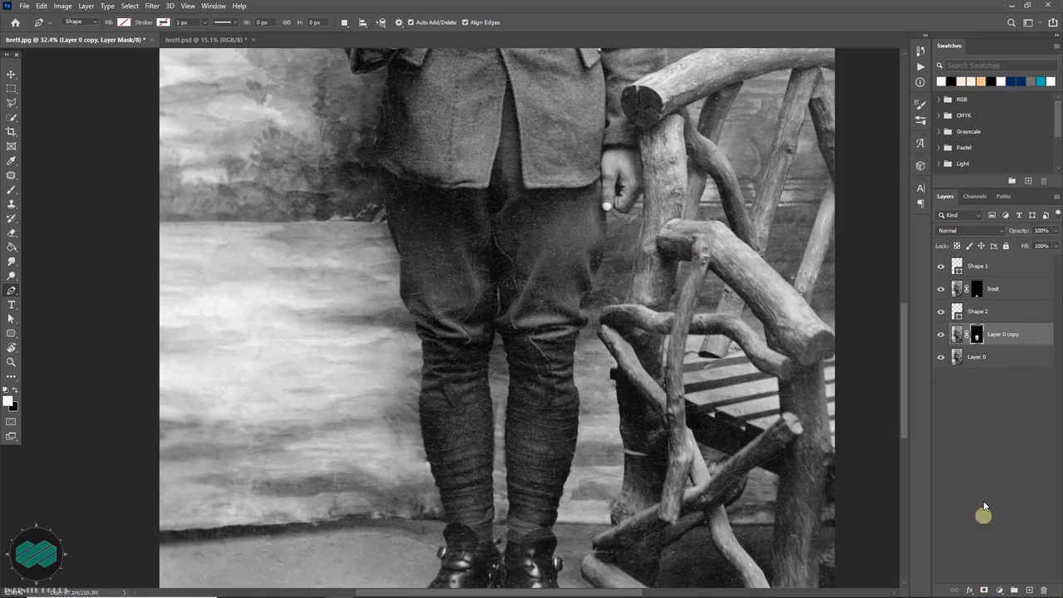
pyautogui.click(941, 289)
pyautogui.click(941, 357)
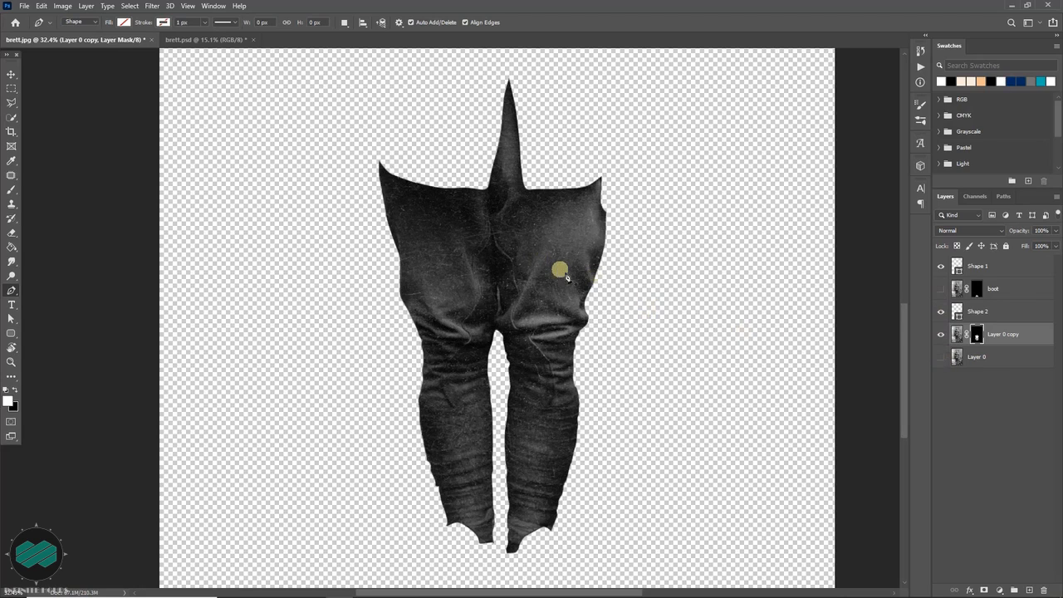
pyautogui.click(941, 289)
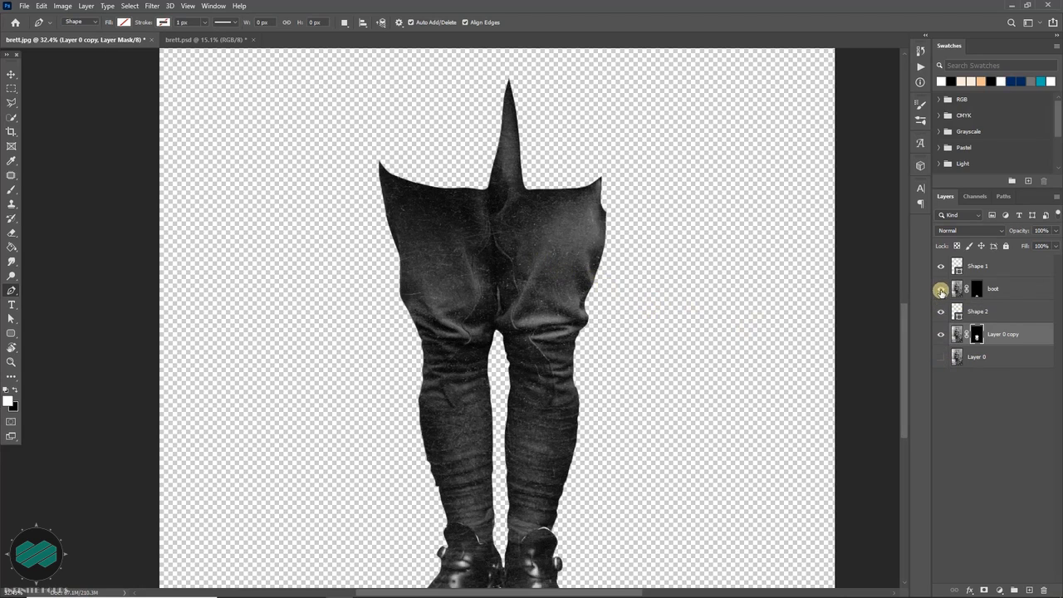
pyautogui.doubleClick(1001, 335)
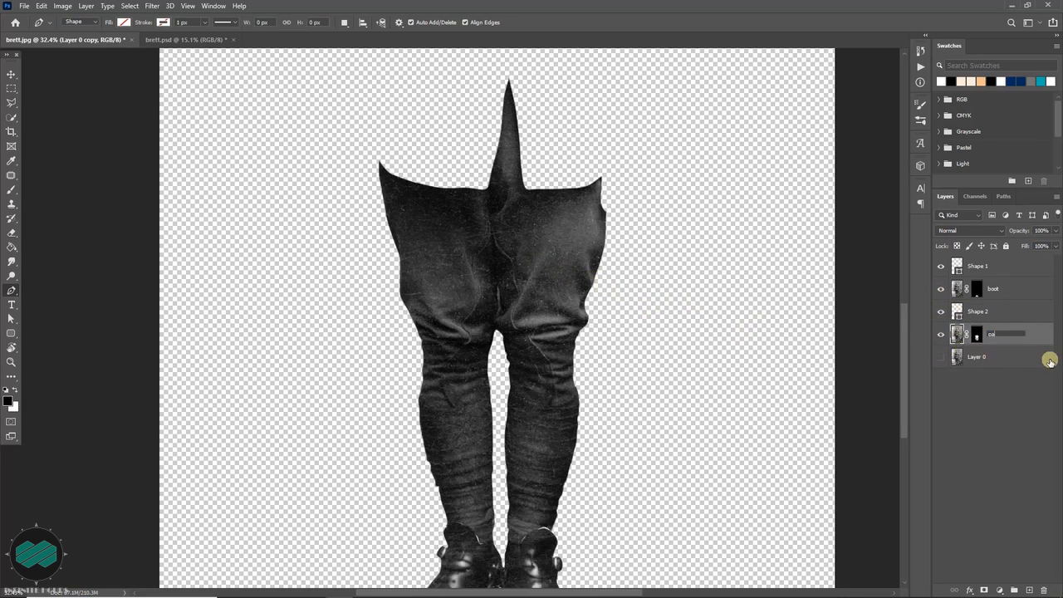
pyautogui.press('Return')
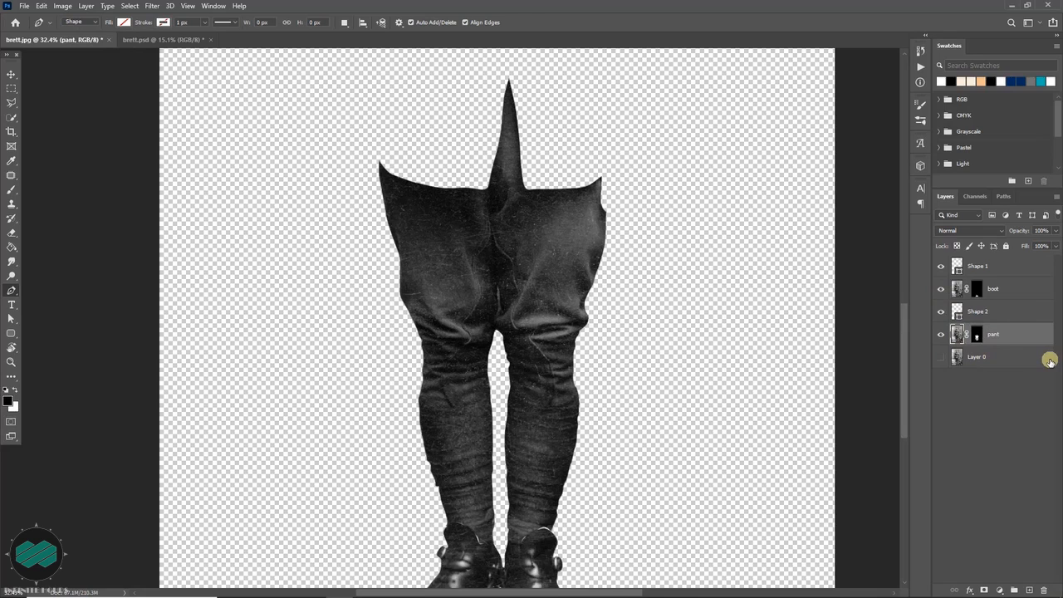
# Show Layer 0 again and duplicate it beneath the pant layer
pyautogui.click(941, 358)
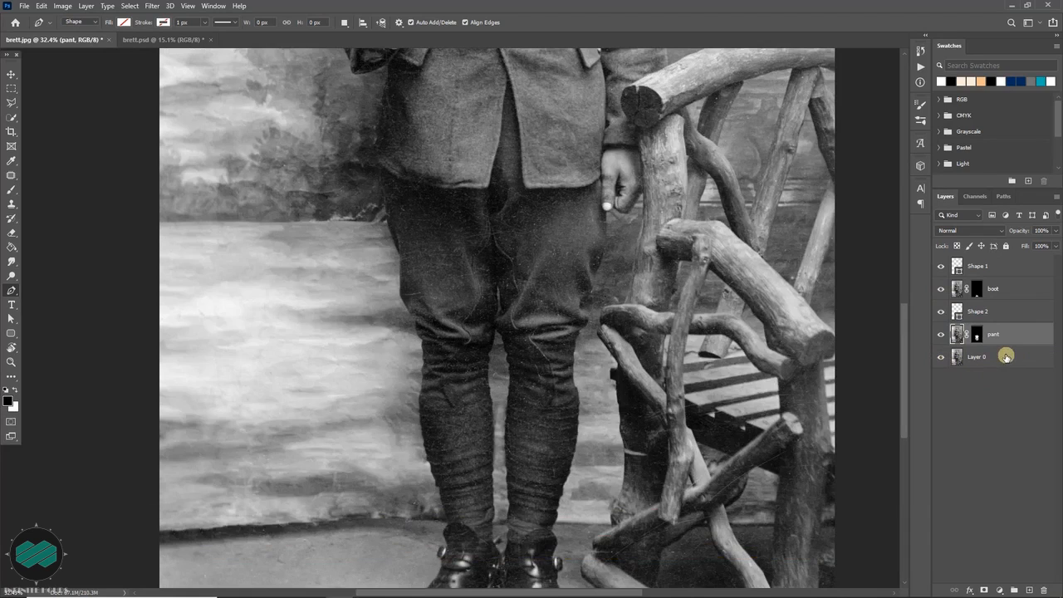
pyautogui.click(1005, 356)
pyautogui.hotkey('ctrl', 'j')
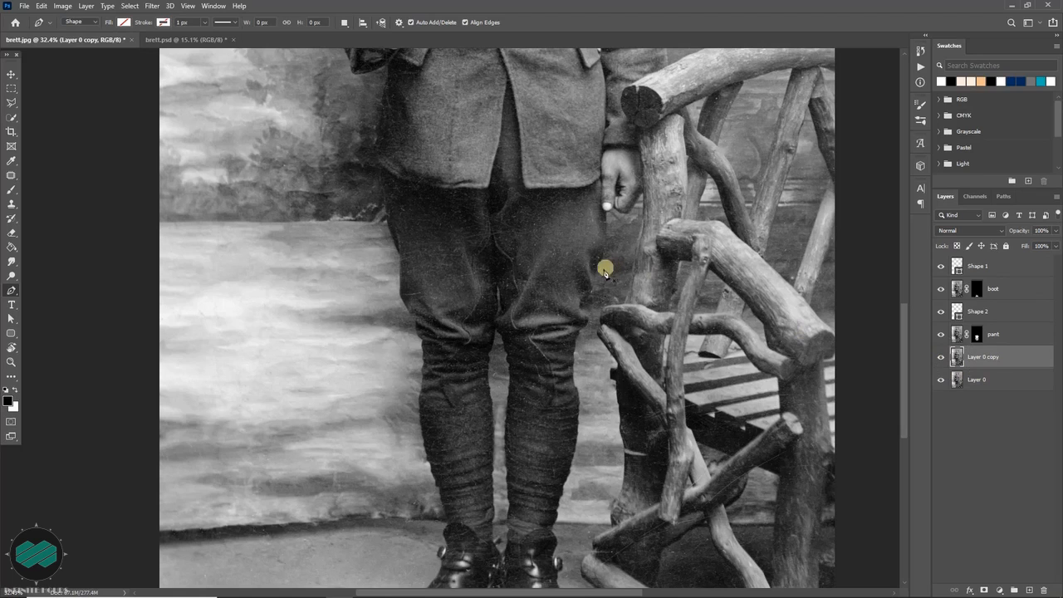
# Switch to the brett.psd document containing the already separated parts
pyautogui.scroll(-3, 578, 245)
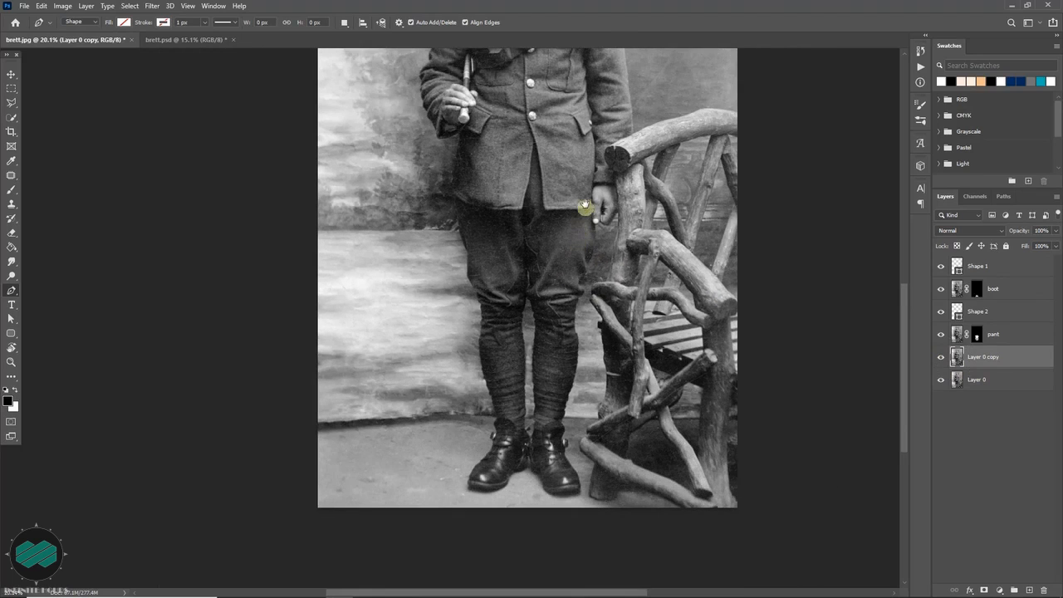
pyautogui.moveTo(546, 348); pyautogui.dragTo(546, 358)
pyautogui.scroll(-1, 557, 340)
pyautogui.press('v')
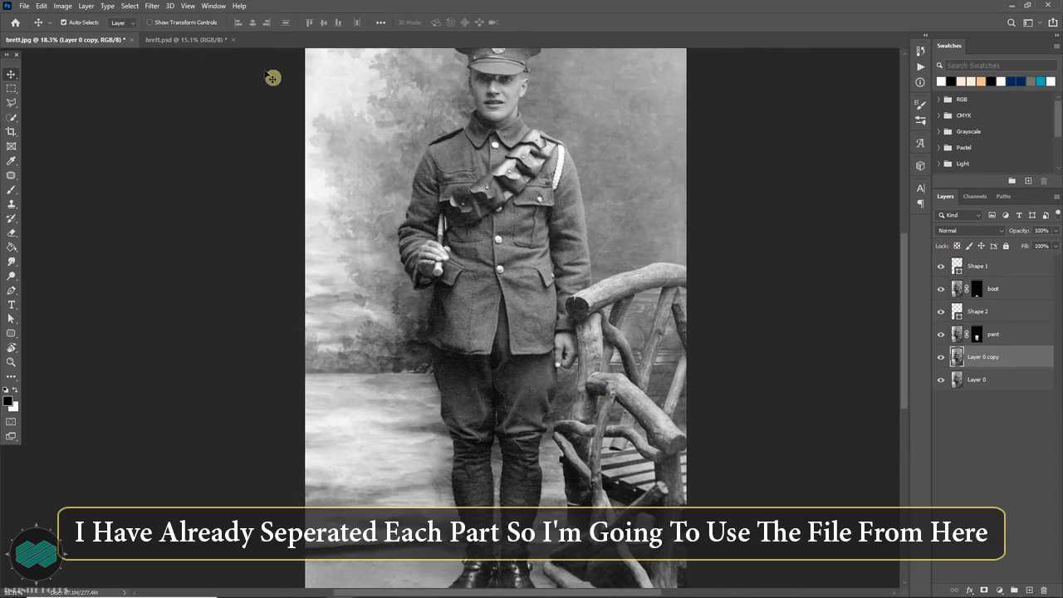
pyautogui.click(197, 41)
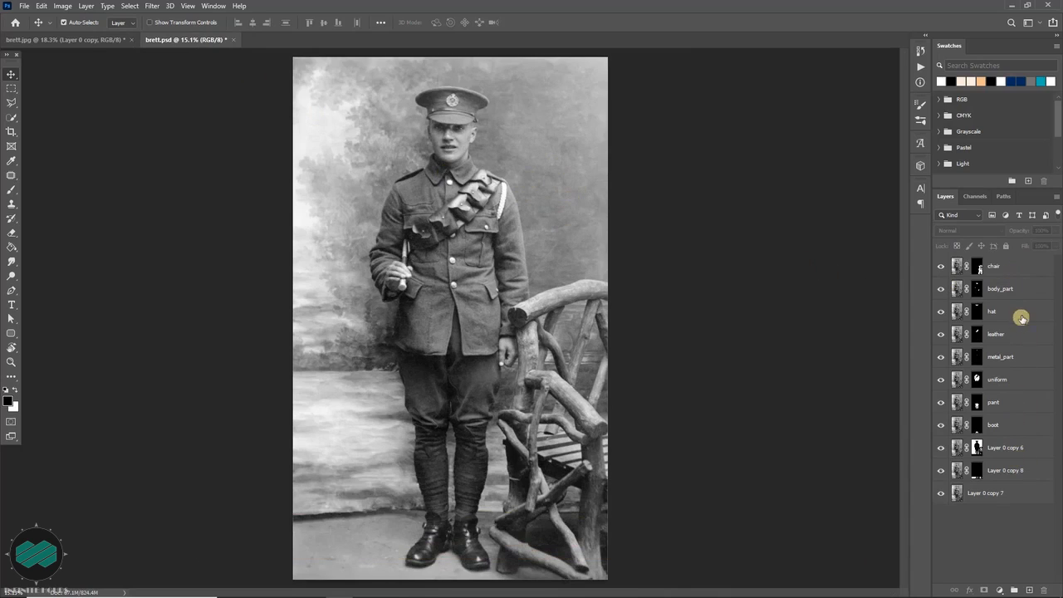
# Toggle the visibility of the base photo and the separated part layers to inspect the cutouts
pyautogui.click(940, 492)
pyautogui.moveTo(942, 264)
pyautogui.mouseDown()
pyautogui.moveTo(940, 470)
pyautogui.moveTo(941, 276)
pyautogui.mouseUp()
pyautogui.click(941, 493)
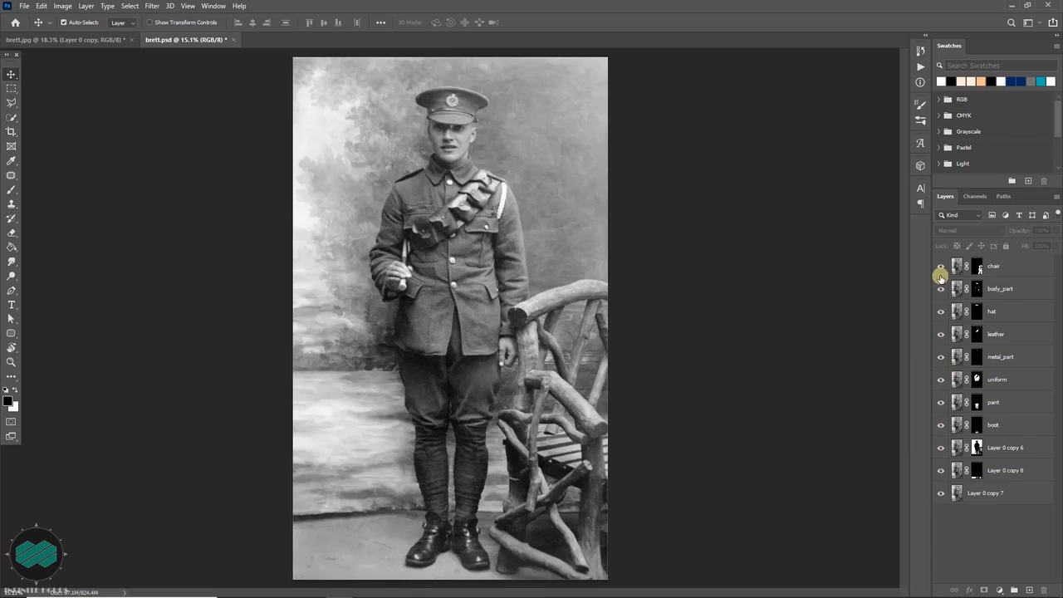
# Add a Color Balance adjustment layer above the chair layer
pyautogui.click(1018, 266)
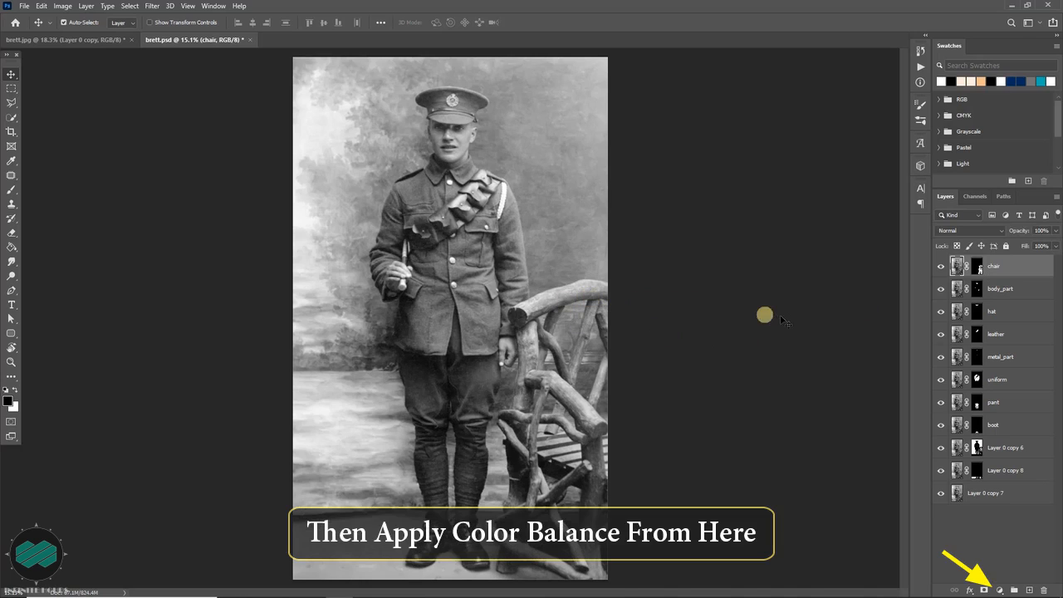
pyautogui.click(1002, 591)
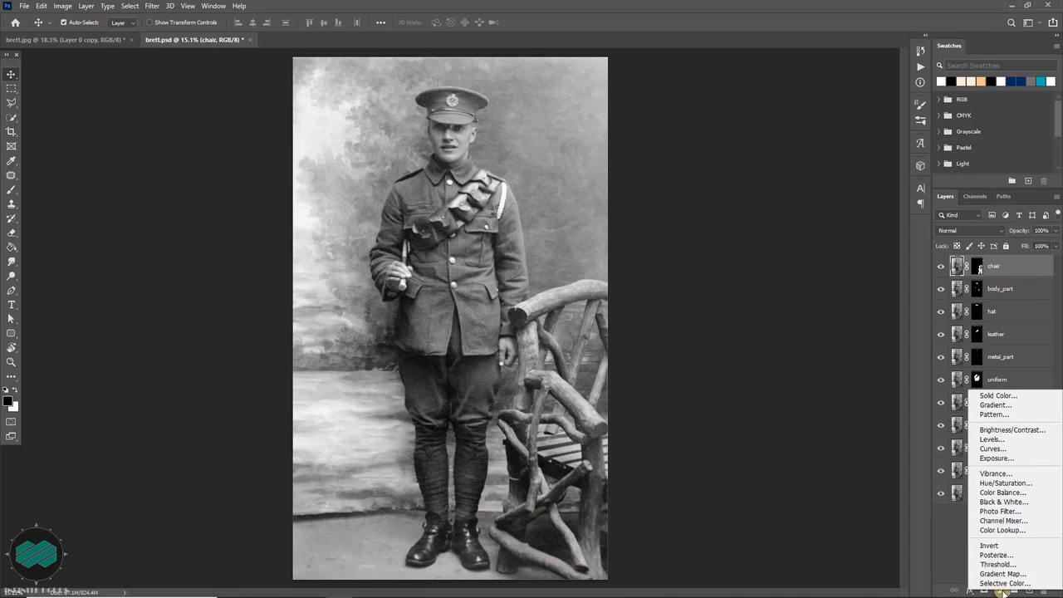
pyautogui.click(1037, 495)
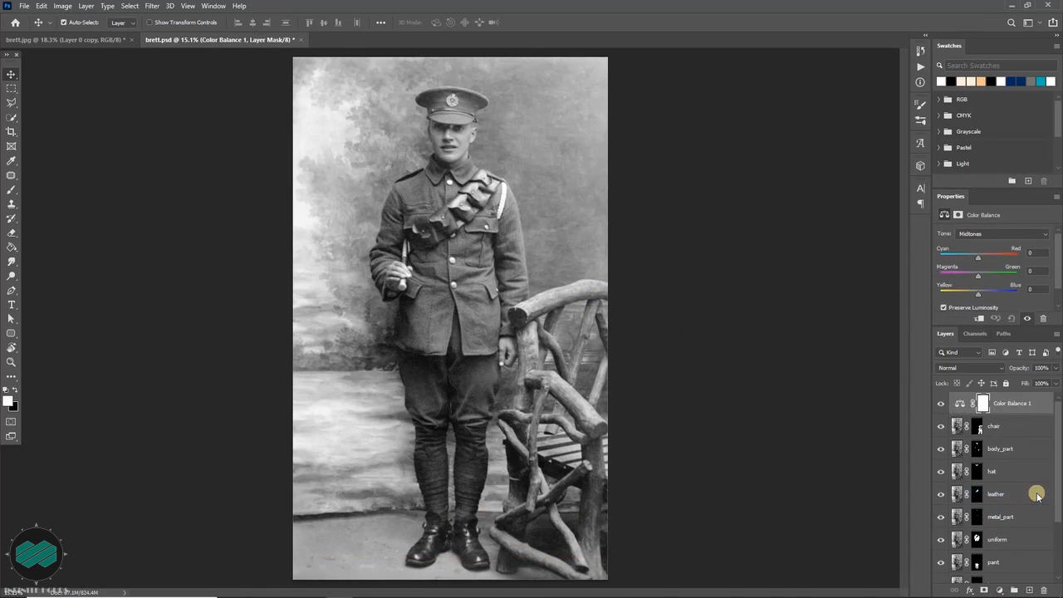
# Clip the Color Balance adjustment to the chair layer and set its midtones to +52, +1 and -25
pyautogui.click(982, 321)
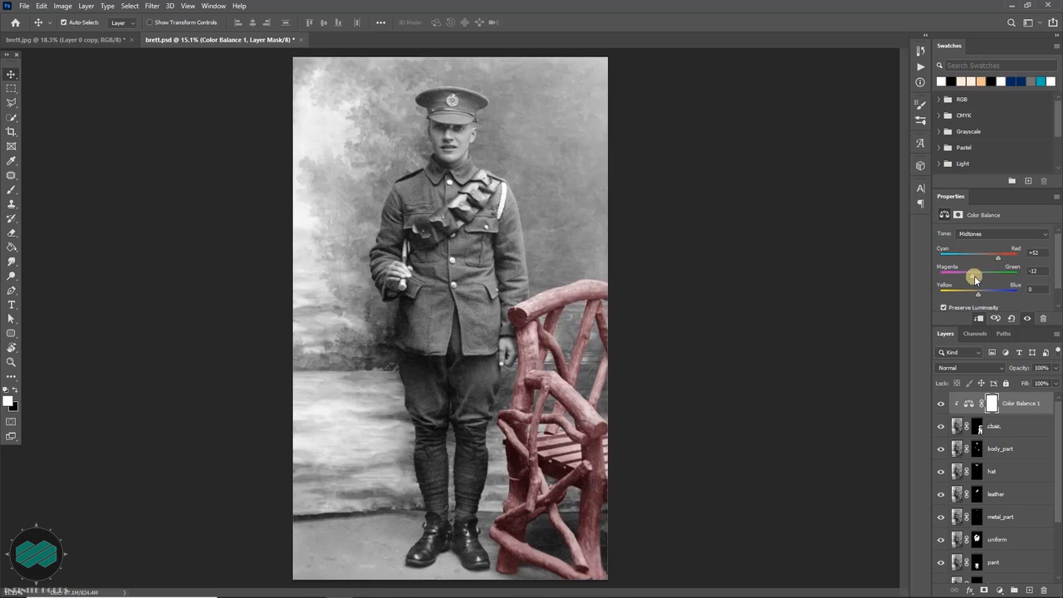
pyautogui.moveTo(975, 295); pyautogui.dragTo(968, 296)
# Add a Color Balance adjustment clipped to the body_part layer with midtones at +38, -6 and -19
pyautogui.moveTo(1058, 442); pyautogui.dragTo(1056, 451)
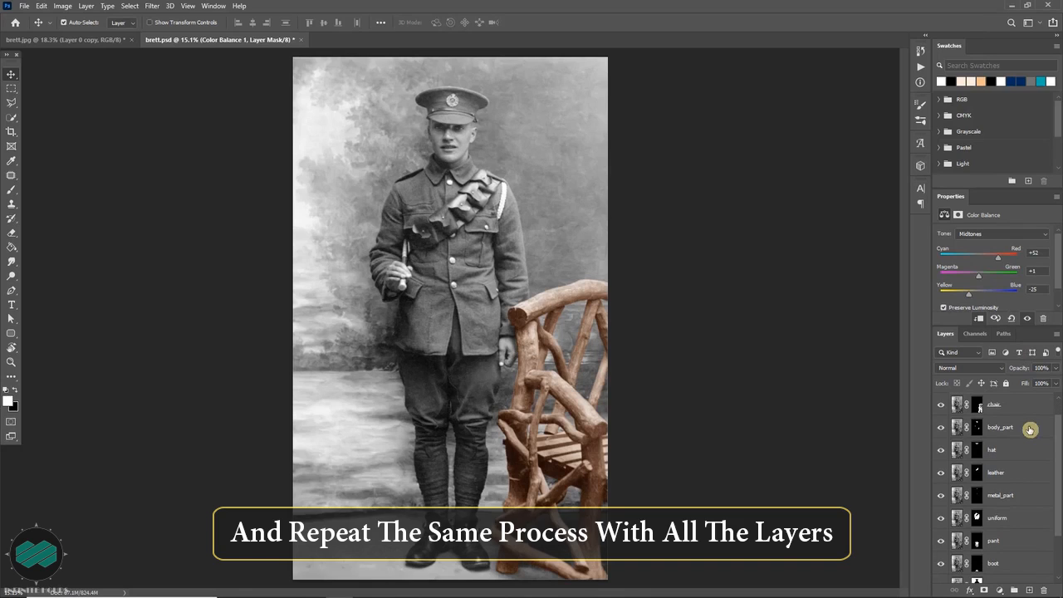
pyautogui.click(1028, 429)
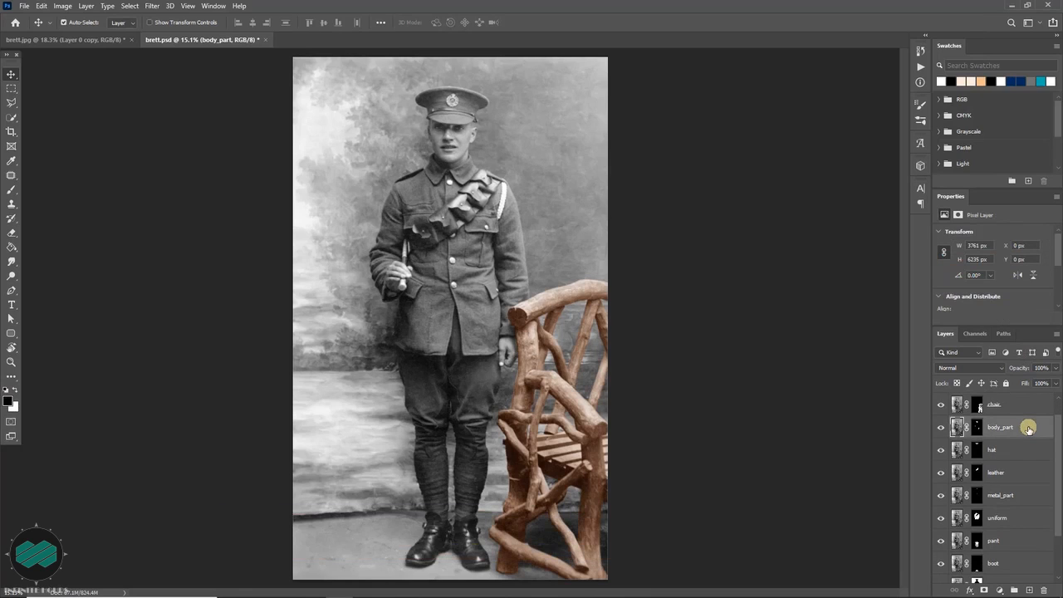
pyautogui.click(1001, 590)
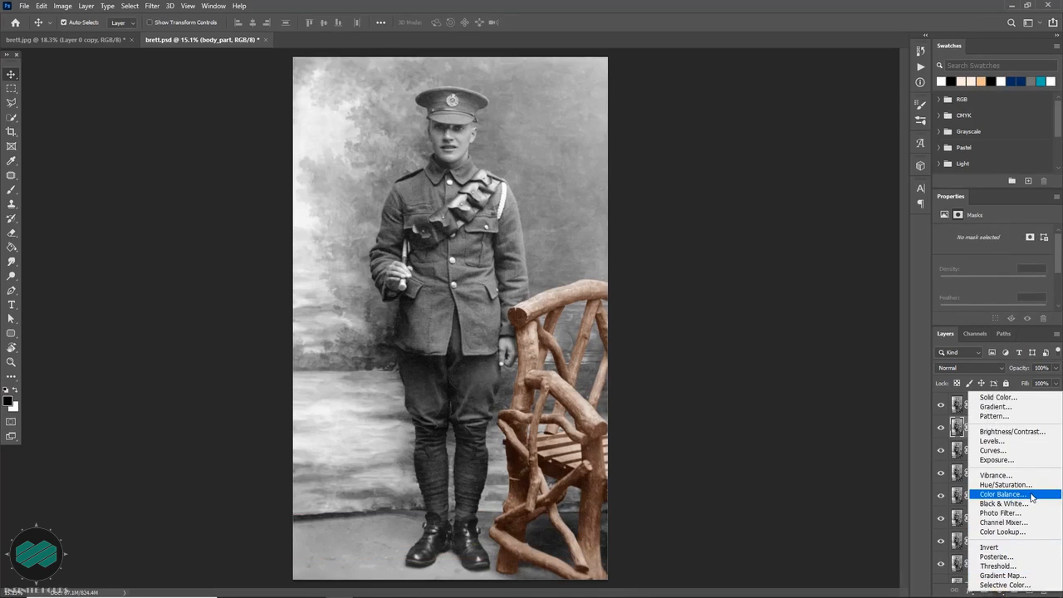
pyautogui.click(1031, 495)
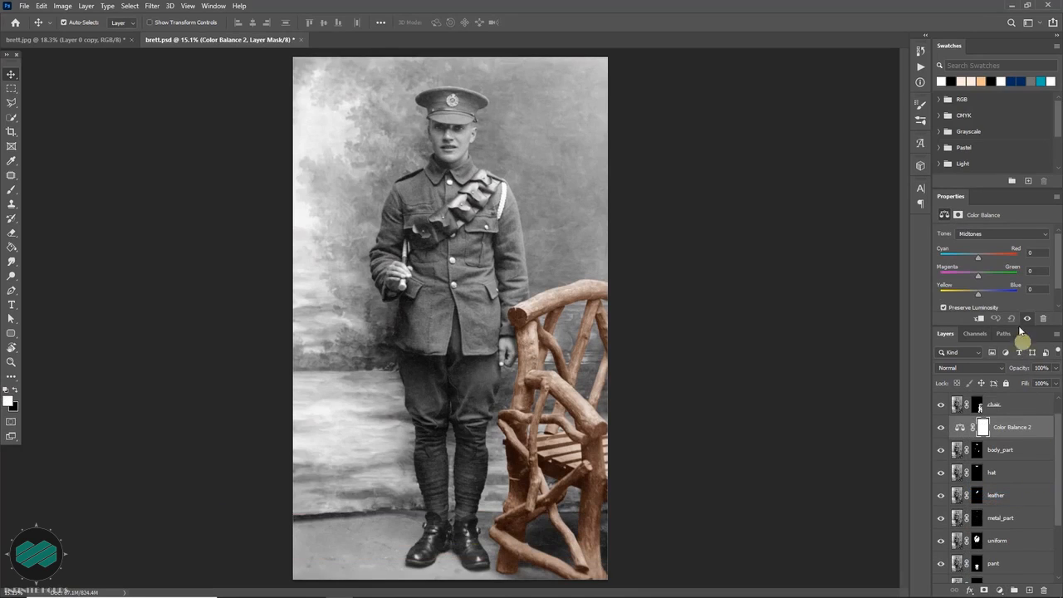
pyautogui.click(982, 319)
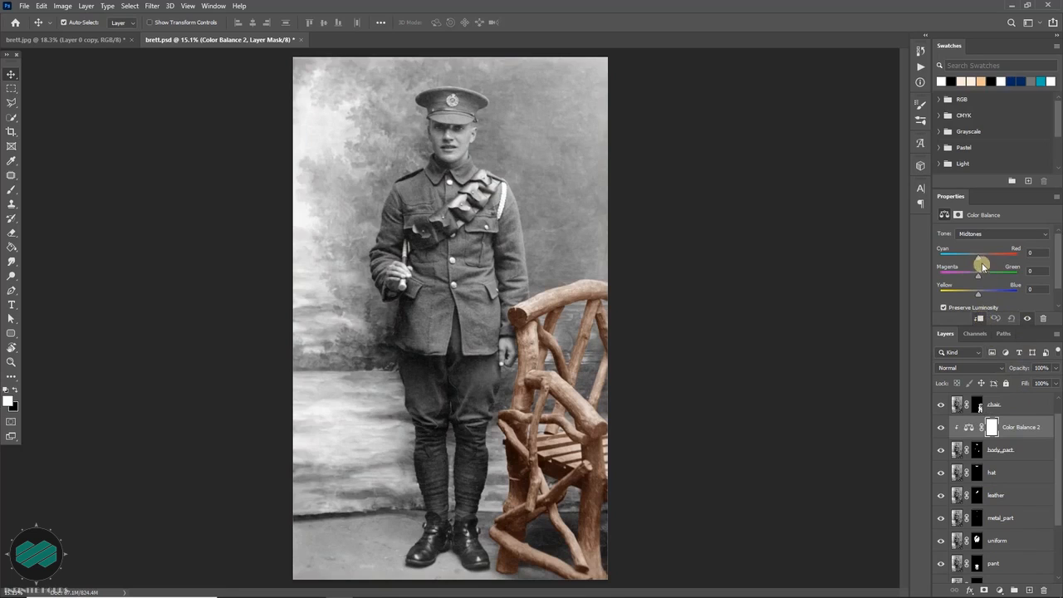
pyautogui.moveTo(978, 257); pyautogui.dragTo(971, 294)
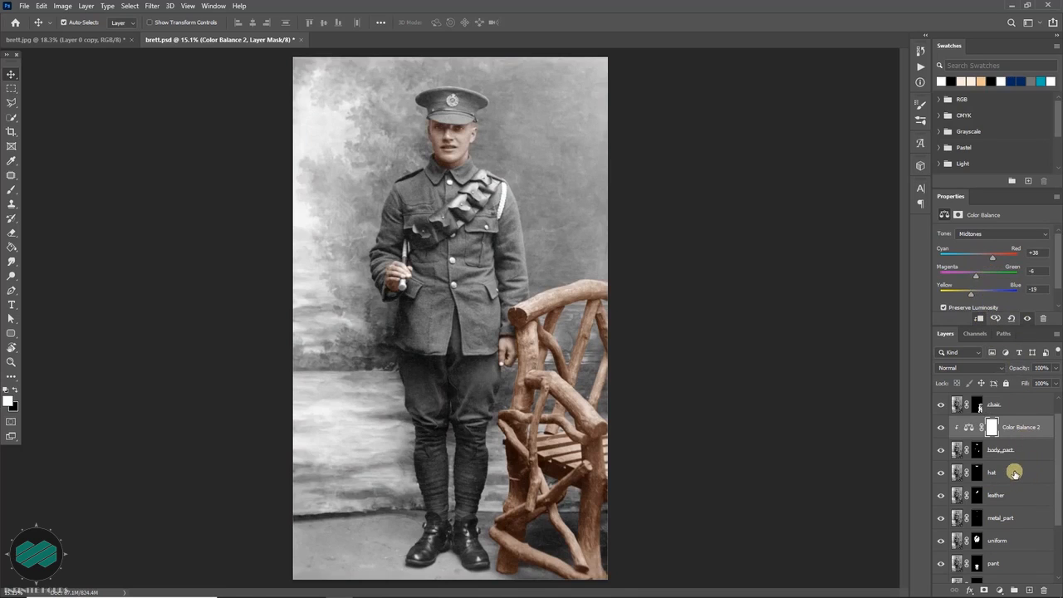
# Add a Color Balance adjustment clipped to the hat layer with midtones at +78, +46 and -20
pyautogui.click(1014, 472)
pyautogui.moveTo(1055, 469); pyautogui.dragTo(1058, 498)
pyautogui.click(1000, 590)
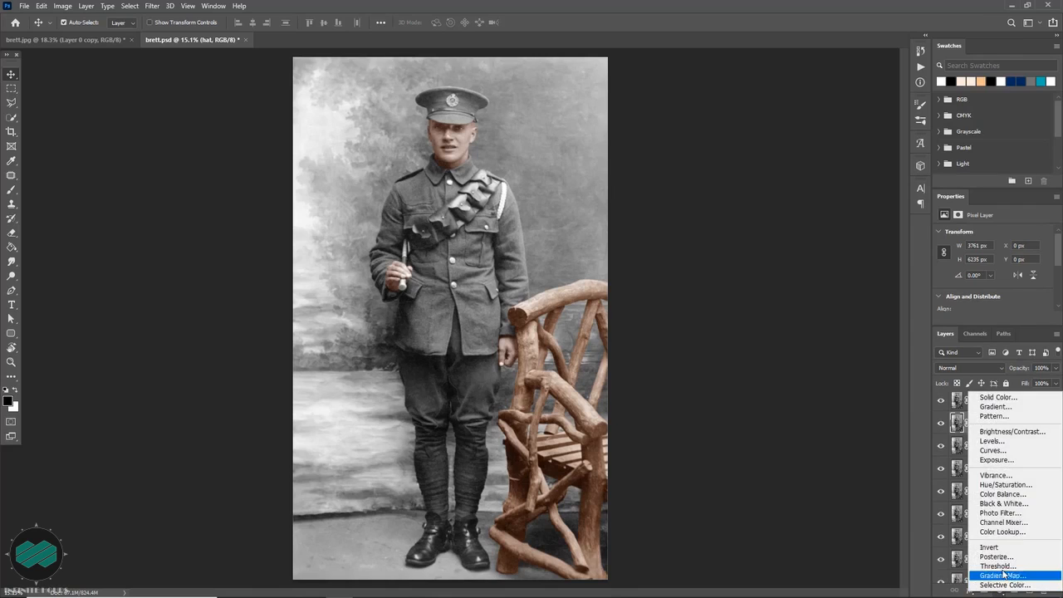
pyautogui.click(1032, 496)
pyautogui.click(978, 318)
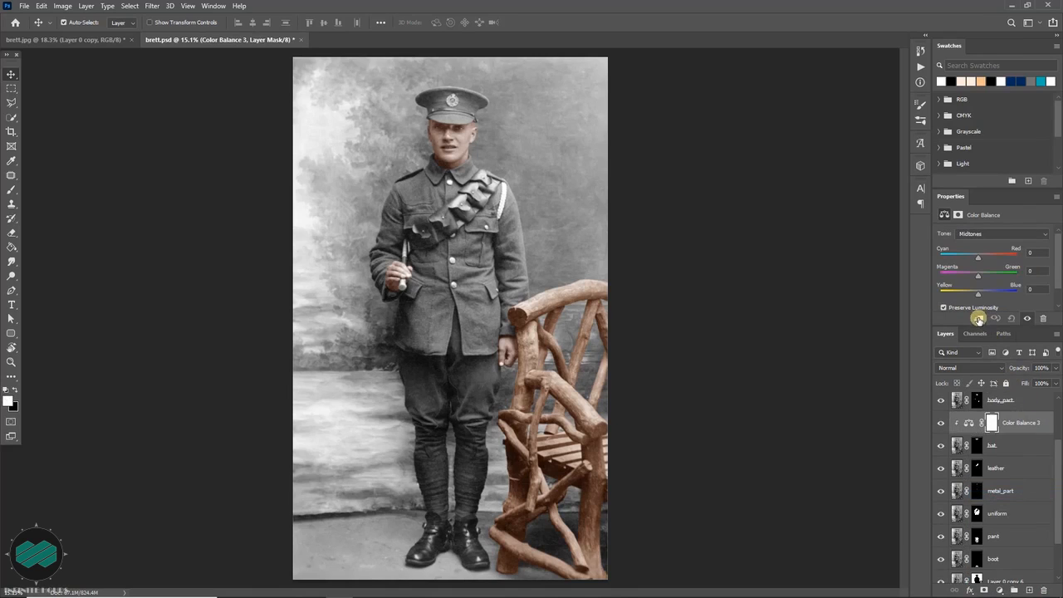
pyautogui.moveTo(980, 263)
pyautogui.mouseDown()
pyautogui.moveTo(990, 259)
pyautogui.moveTo(970, 258)
pyautogui.moveTo(995, 297)
pyautogui.moveTo(970, 276)
pyautogui.moveTo(990, 277)
pyautogui.moveTo(975, 294)
pyautogui.moveTo(1004, 264)
pyautogui.moveTo(995, 277)
pyautogui.mouseUp()
pyautogui.click(973, 295)
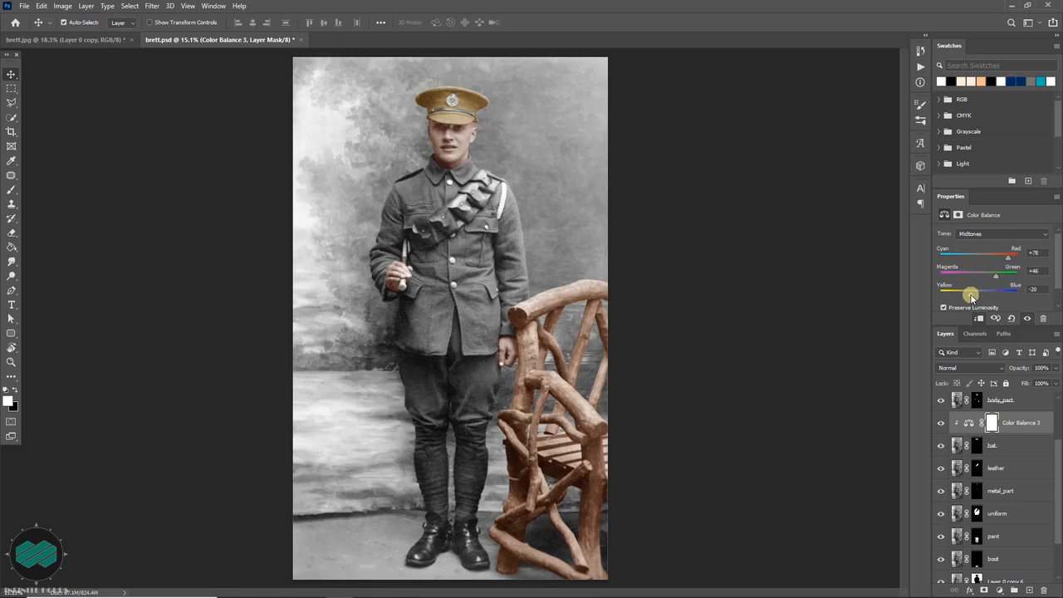
# Add a Color Balance adjustment clipped to the leather layer and shift its midtones to +59 red
pyautogui.click(1014, 470)
pyautogui.click(999, 591)
pyautogui.click(1015, 496)
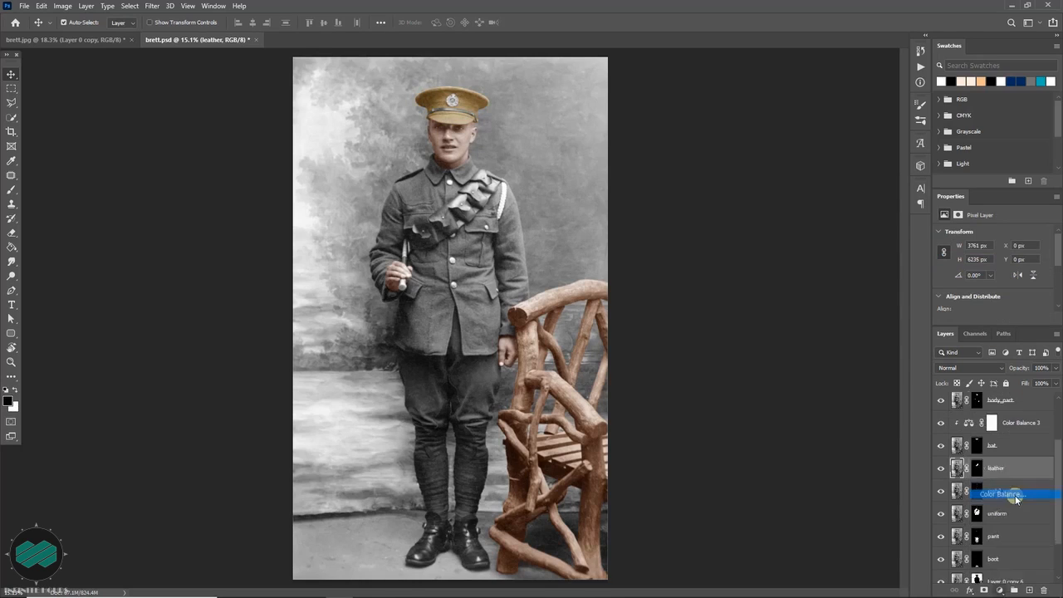
pyautogui.moveTo(979, 256); pyautogui.dragTo(1000, 259)
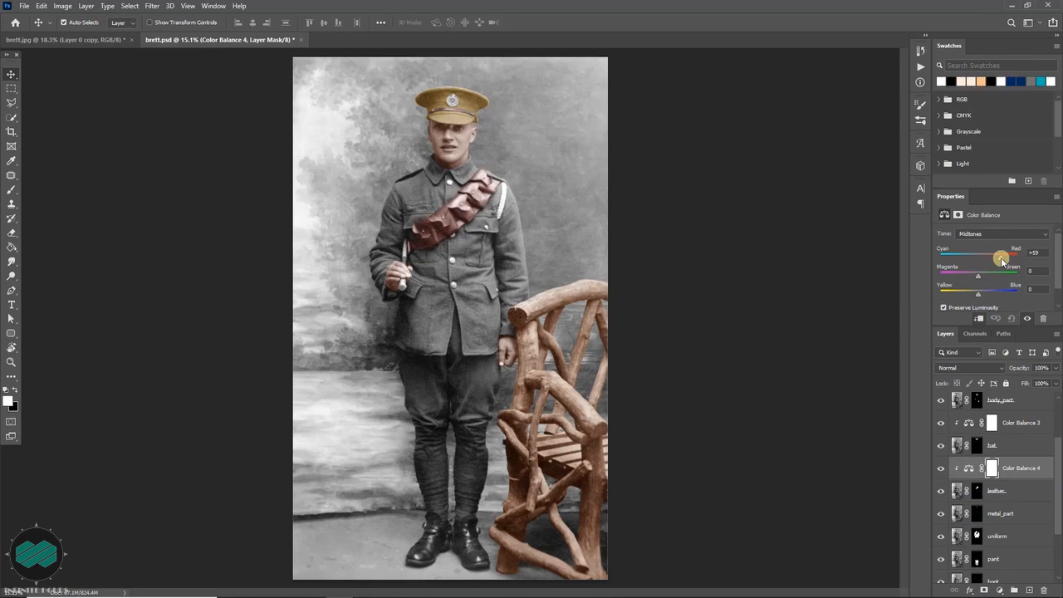
# Add a Color Balance adjustment clipped to the metal_part layer and shift its midtones slightly toward magenta and yellow
pyautogui.click(1018, 512)
pyautogui.click(1000, 590)
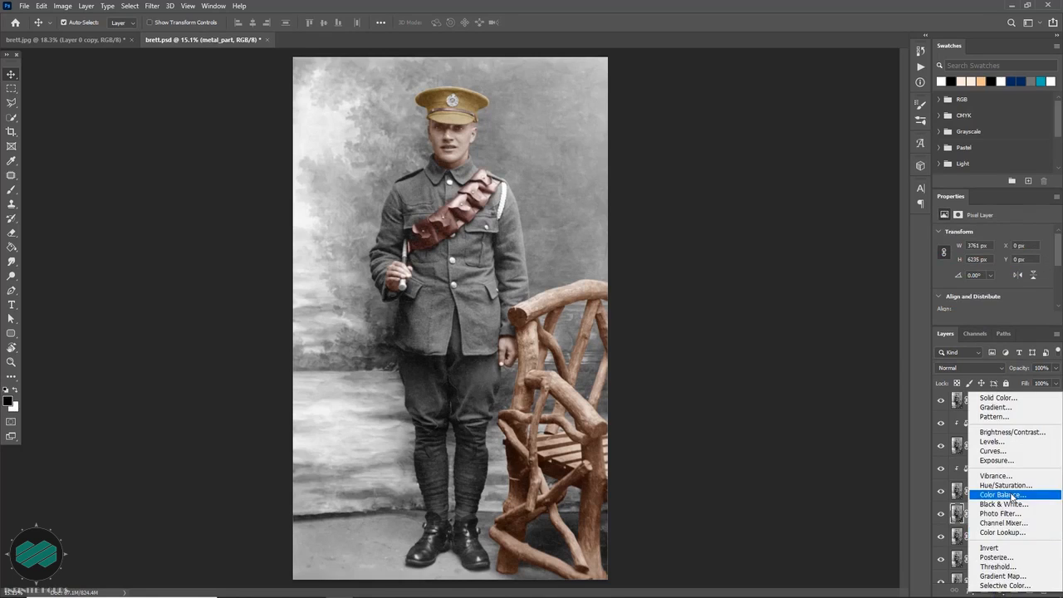
pyautogui.click(1011, 497)
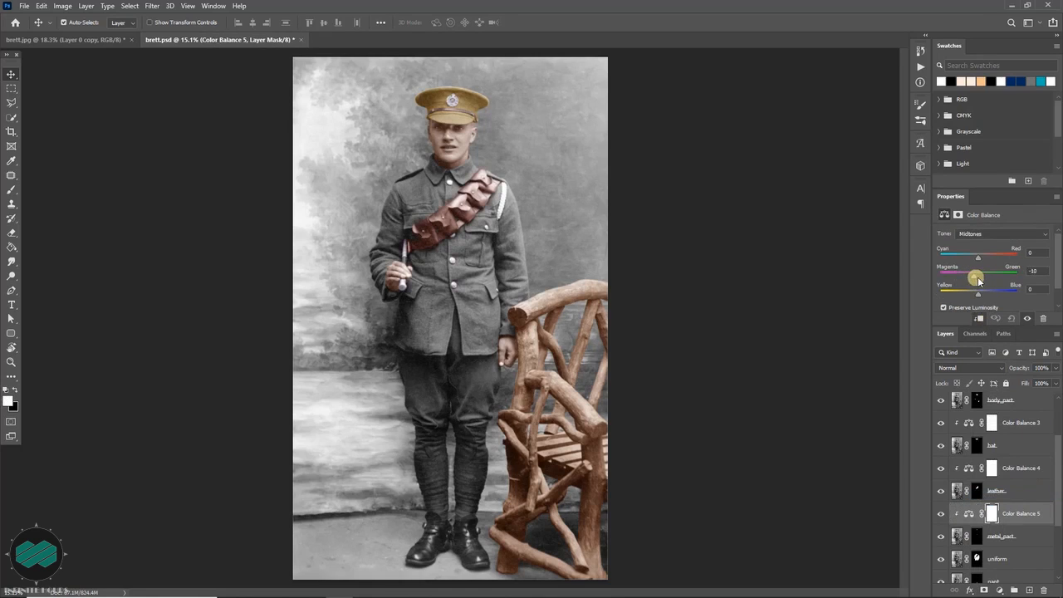
pyautogui.moveTo(977, 256); pyautogui.dragTo(974, 294)
# Select the uniform layer, hide the Layer 0 copy 7 base photo and toggle the uniform's visibility to check its cutout
pyautogui.scroll(-3, 1050, 447)
pyautogui.click(1025, 459)
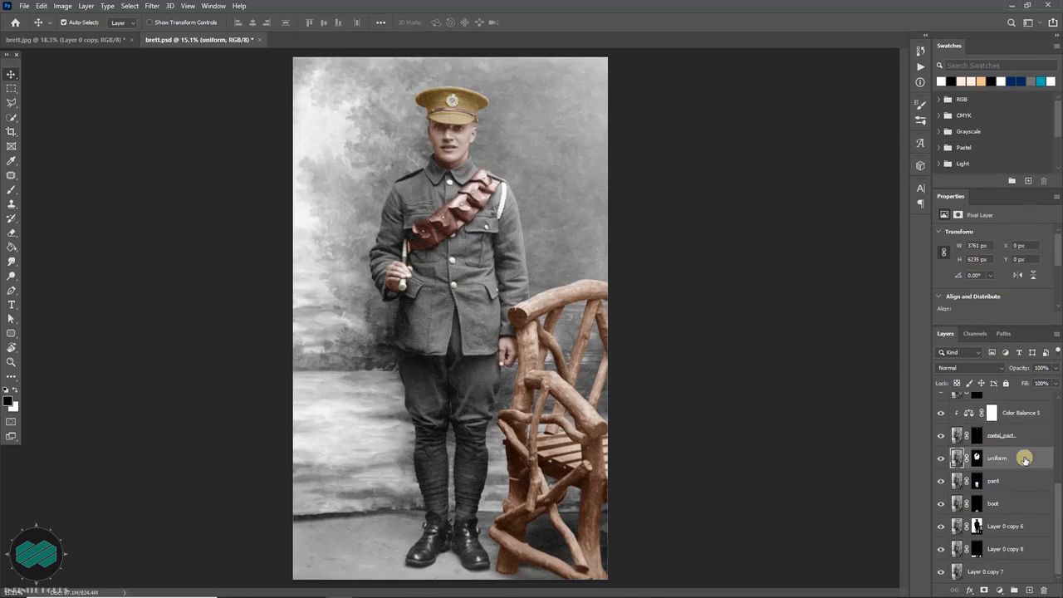
pyautogui.click(942, 460)
pyautogui.click(940, 572)
pyautogui.click(940, 459)
pyautogui.click(940, 458)
# Add a Color Balance adjustment clipped to the uniform layer with midtones at -51, -7 and -55 for a green jacket
pyautogui.click(1000, 591)
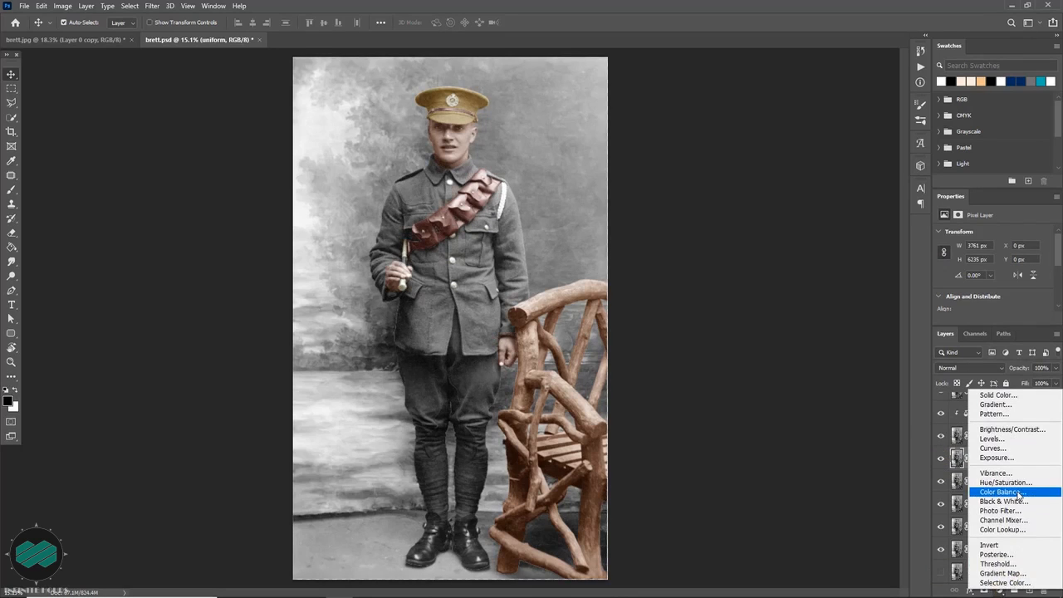
pyautogui.click(1019, 492)
pyautogui.click(980, 318)
pyautogui.moveTo(967, 296); pyautogui.dragTo(970, 297)
pyautogui.moveTo(981, 260); pyautogui.dragTo(969, 262)
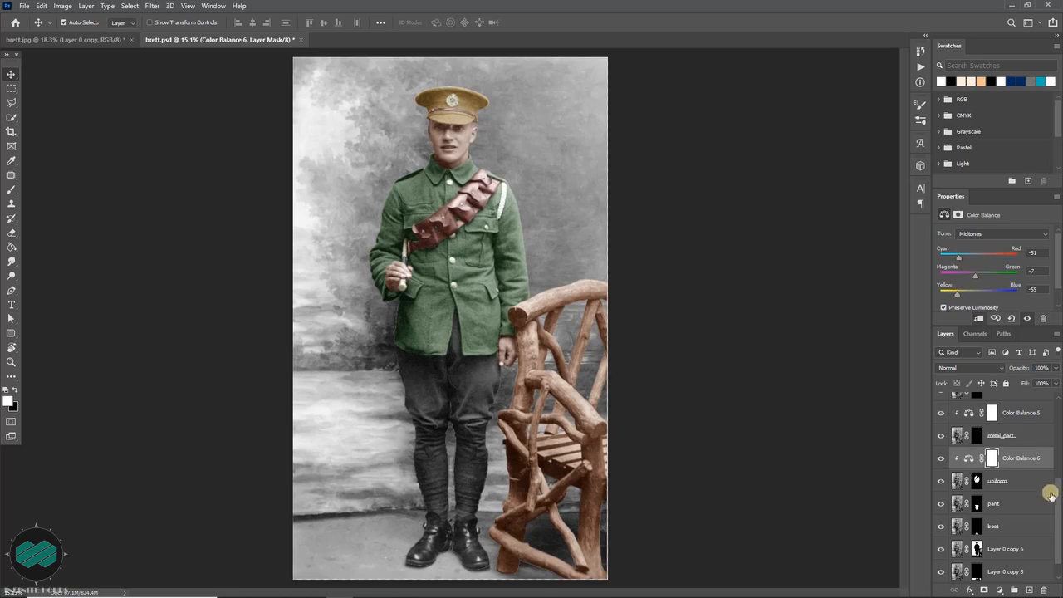
# Color the pant layer blue with a clipped Color Balance adjustment, setting its highlights to +39, -3 and -39
pyautogui.scroll(-1, 1051, 490)
pyautogui.click(963, 480)
pyautogui.click(999, 590)
pyautogui.click(1004, 493)
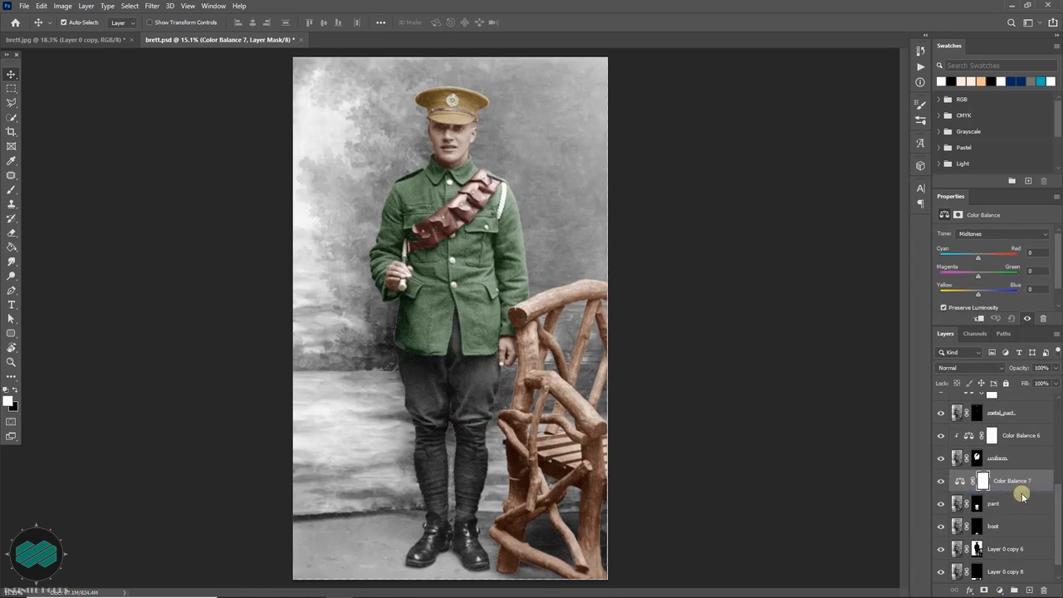
pyautogui.moveTo(979, 295); pyautogui.dragTo(997, 295)
pyautogui.moveTo(981, 259)
pyautogui.mouseDown()
pyautogui.moveTo(961, 263)
pyautogui.moveTo(972, 278)
pyautogui.moveTo(989, 274)
pyautogui.moveTo(972, 277)
pyautogui.moveTo(995, 295)
pyautogui.moveTo(964, 295)
pyautogui.moveTo(994, 261)
pyautogui.mouseUp()
pyautogui.click(993, 234)
pyautogui.click(990, 260)
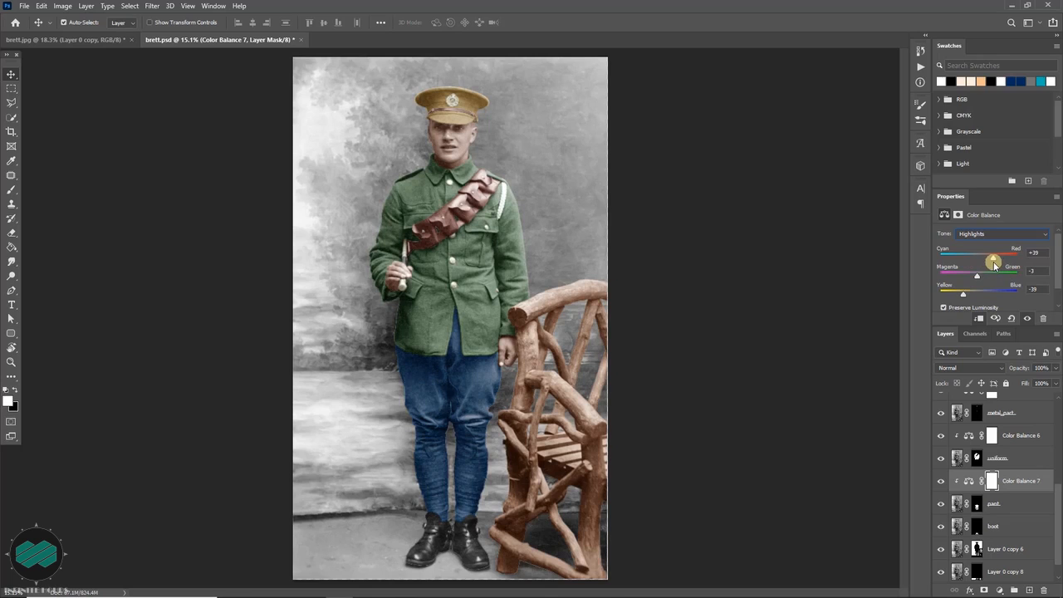
# Add a Color Balance adjustment clipped to the boot layer with midtones at +26, 0 and -6
pyautogui.scroll(-1, 1036, 499)
pyautogui.click(1015, 503)
pyautogui.click(999, 590)
pyautogui.click(996, 490)
pyautogui.hotkey('ctrl', 'alt', 'g')
pyautogui.moveTo(979, 295); pyautogui.dragTo(973, 294)
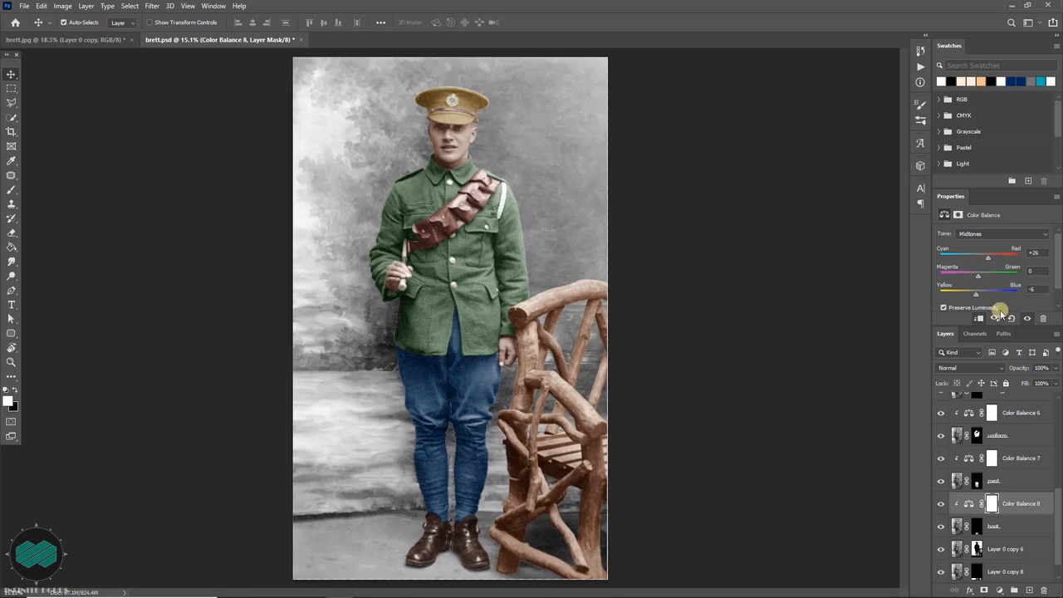
# Check the backdrop layer, Layer 0 copy 6, and tint it teal with a clipped Color Balance adjustment
pyautogui.scroll(-1, 1042, 529)
pyautogui.click(1028, 528)
pyautogui.click(941, 527)
pyautogui.click(941, 527)
pyautogui.click(999, 590)
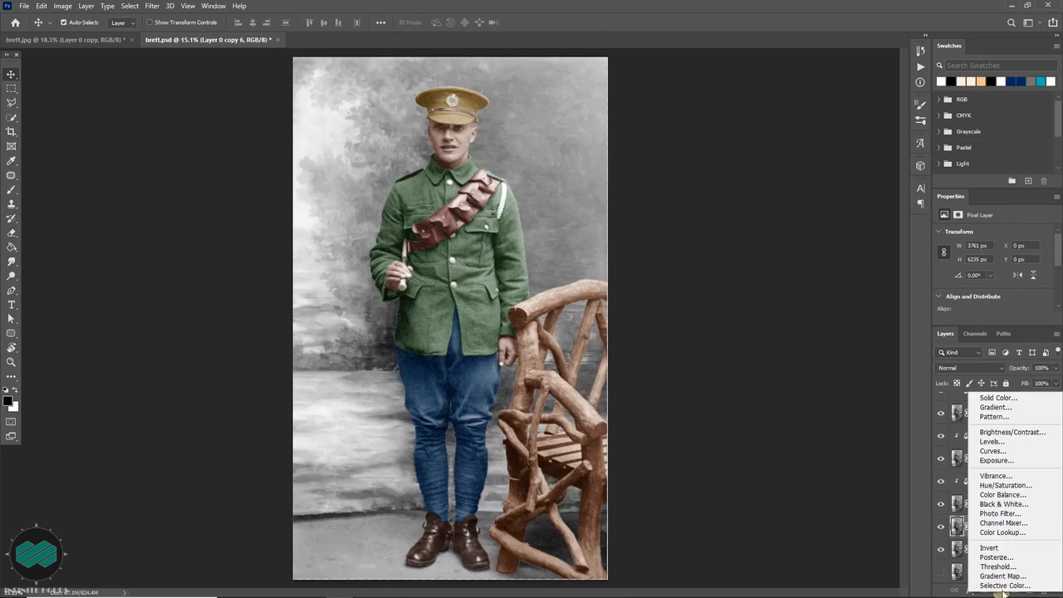
pyautogui.click(997, 497)
pyautogui.click(979, 318)
pyautogui.moveTo(978, 259)
pyautogui.mouseDown()
pyautogui.moveTo(967, 262)
pyautogui.moveTo(983, 275)
pyautogui.mouseUp()
# Add a Color Balance adjustment clipped to the floor layer, Layer 0 copy 8, with midtones at -16, -16 and -35
pyautogui.scroll(-1, 1036, 549)
pyautogui.click(1035, 549)
pyautogui.click(999, 590)
pyautogui.click(996, 498)
pyautogui.click(979, 319)
pyautogui.moveTo(978, 296); pyautogui.dragTo(971, 256)
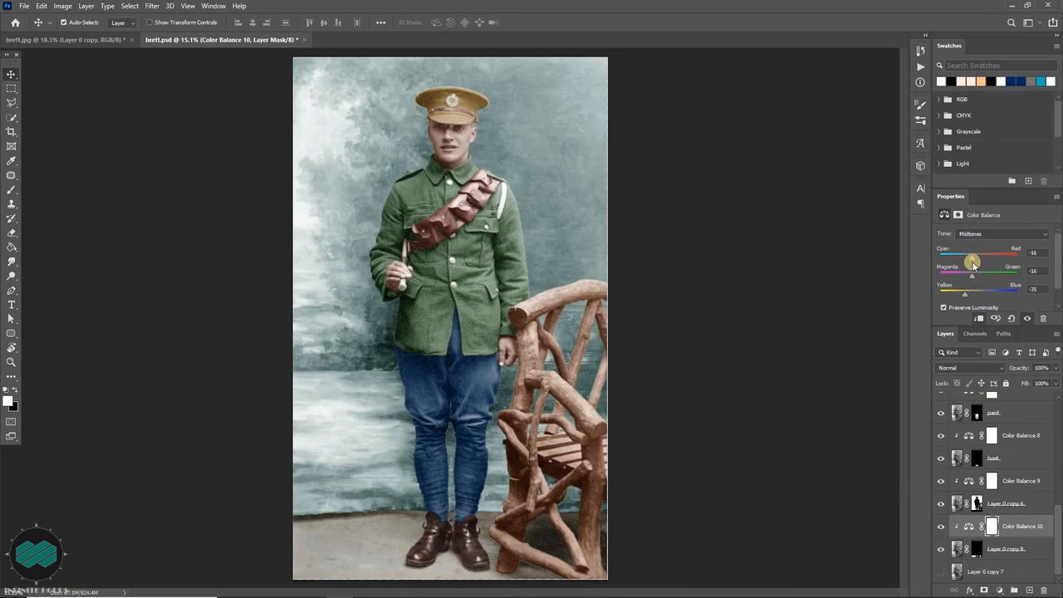
# Add a Levels adjustment clipped to the body_part layer and lower its white input level to 228
pyautogui.moveTo(1059, 525); pyautogui.dragTo(1051, 407)
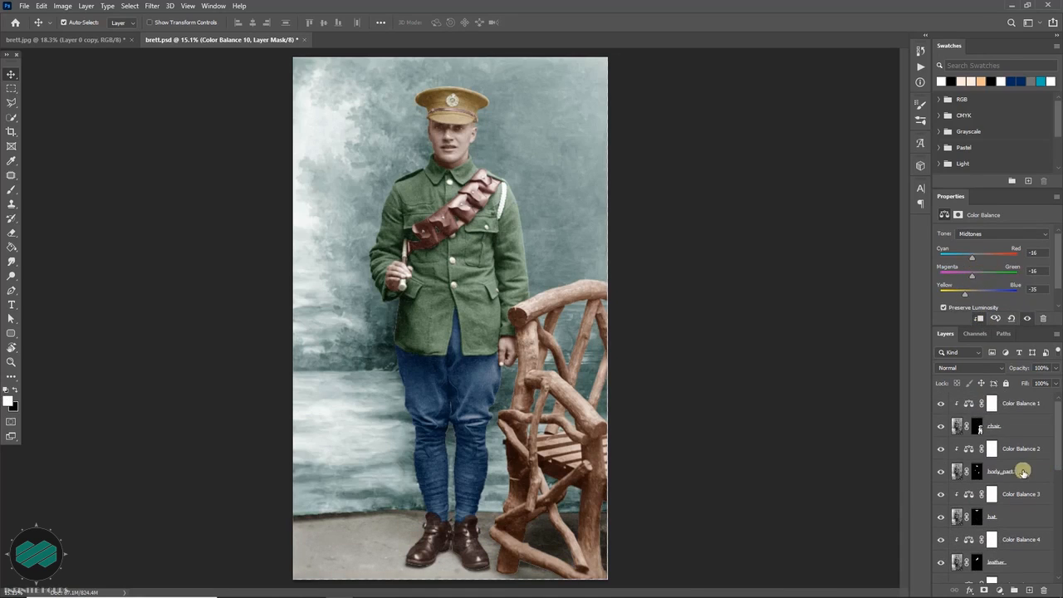
pyautogui.click(1021, 472)
pyautogui.click(998, 589)
pyautogui.click(991, 439)
pyautogui.moveTo(1046, 275); pyautogui.dragTo(997, 280)
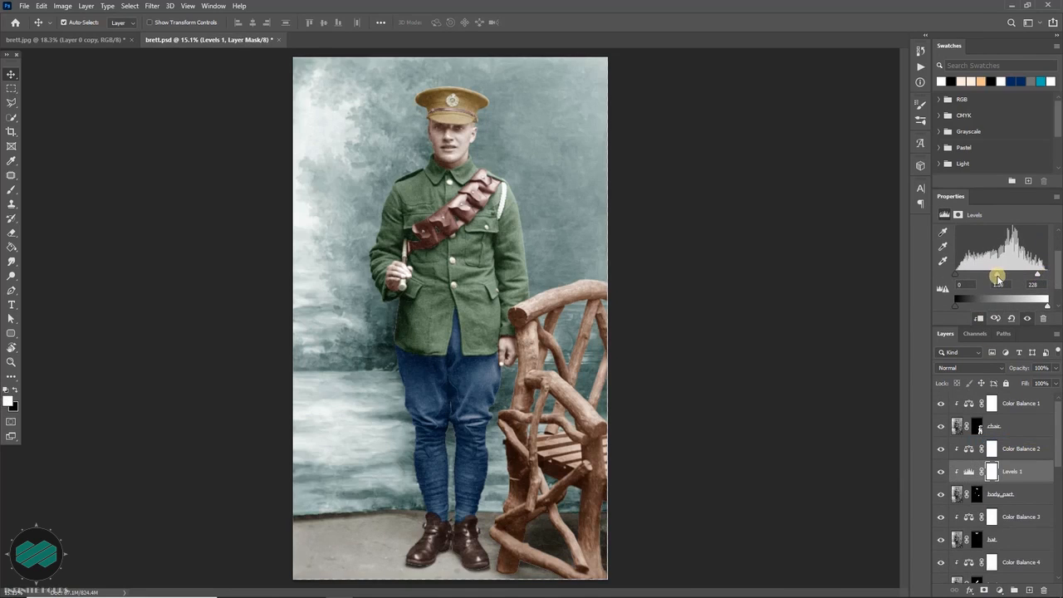
# Add a Levels adjustment clipped to the chair layer with input levels of 14 for black and 238 for white
pyautogui.click(1025, 427)
pyautogui.click(999, 590)
pyautogui.click(1026, 443)
pyautogui.moveTo(1057, 265); pyautogui.dragTo(1056, 287)
pyautogui.moveTo(956, 266); pyautogui.dragTo(961, 266)
pyautogui.moveTo(1046, 266); pyautogui.dragTo(1042, 266)
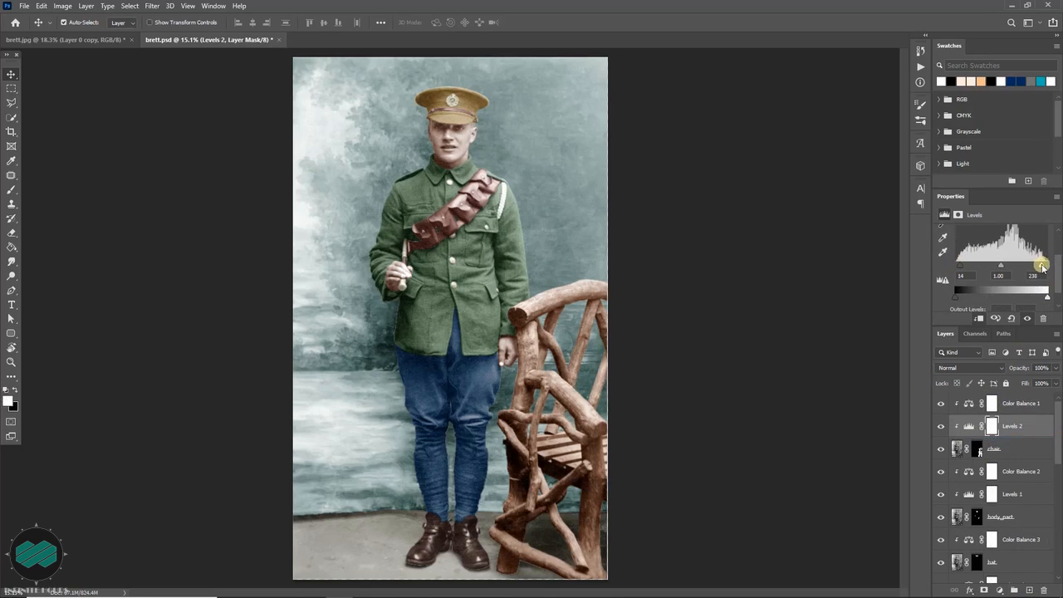
# Retune the chair's Color Balance midtones to +57, -4 and -17
pyautogui.click(1017, 404)
pyautogui.moveTo(978, 278); pyautogui.dragTo(975, 278)
# Toggle the floor layer's visibility to check it and show the Layer 0 copy 7 base photo again
pyautogui.moveTo(1057, 437); pyautogui.dragTo(1057, 551)
pyautogui.click(940, 549)
pyautogui.click(941, 548)
pyautogui.click(941, 566)
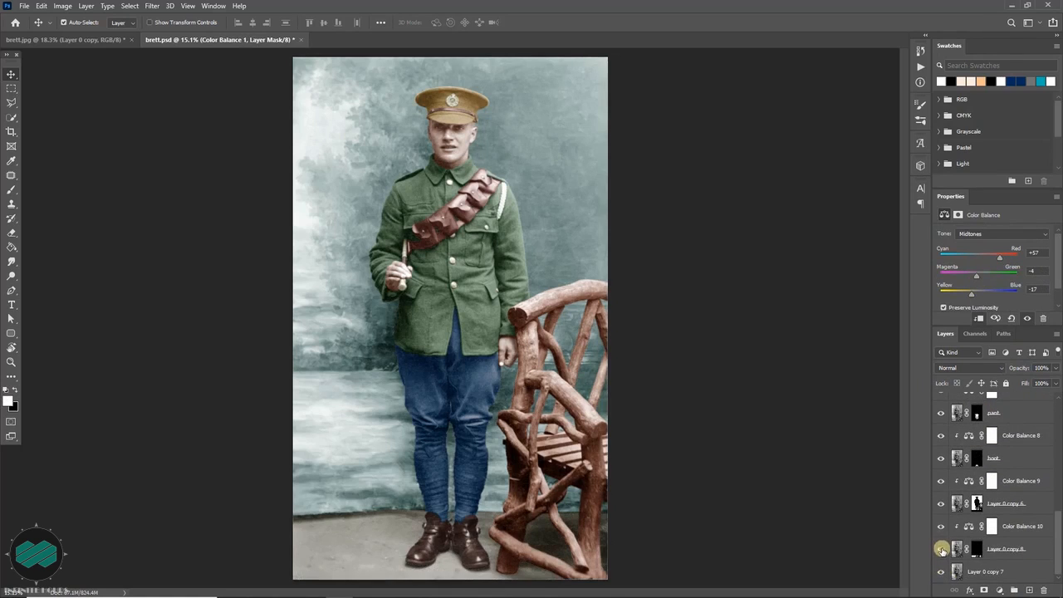
# Change the backdrop's Color Balance midtones to -30, -17 and +1 for a blue-grey tint
pyautogui.click(971, 480)
pyautogui.moveTo(979, 295); pyautogui.dragTo(981, 297)
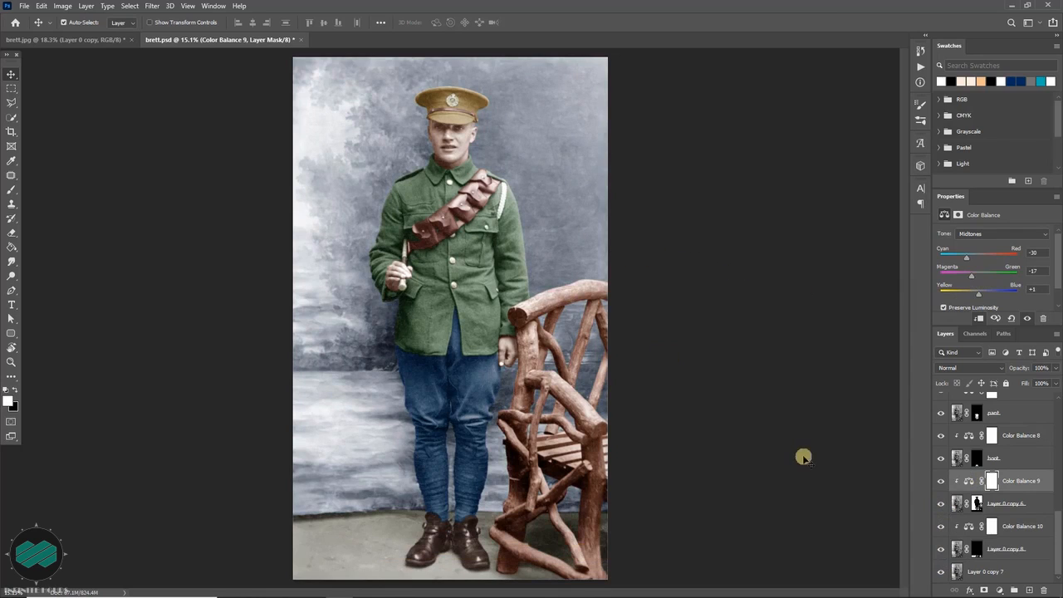
# Select all layers from Layer 0 copy 8 up to Color Balance 1 and stamp the colored result onto a new top layer
pyautogui.click(1042, 551)
pyautogui.moveTo(1057, 550); pyautogui.dragTo(1058, 439)
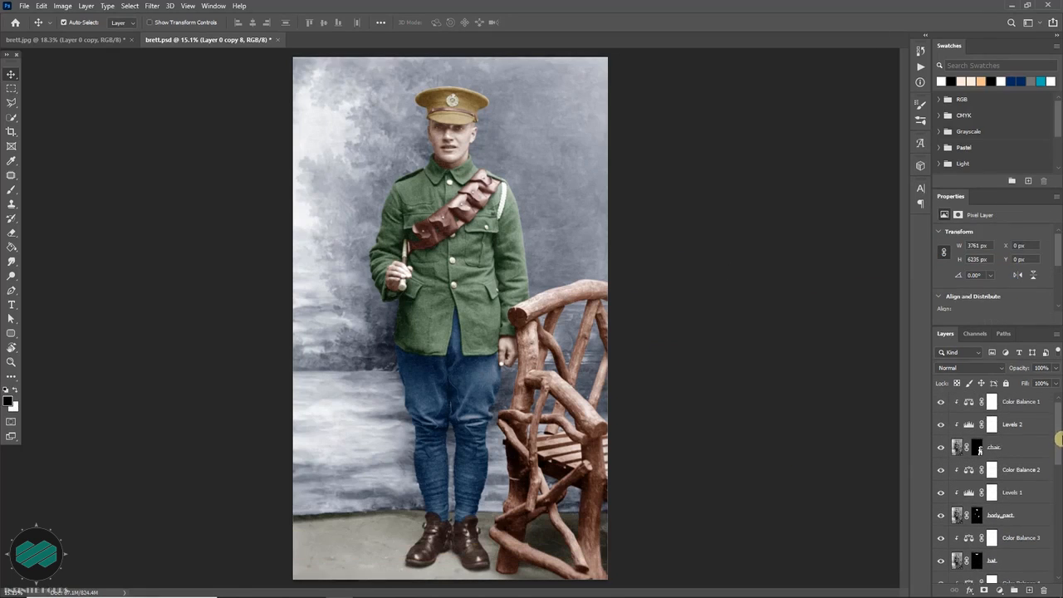
pyautogui.keyDown('shift'); pyautogui.click(1035, 405); pyautogui.keyUp('shift')
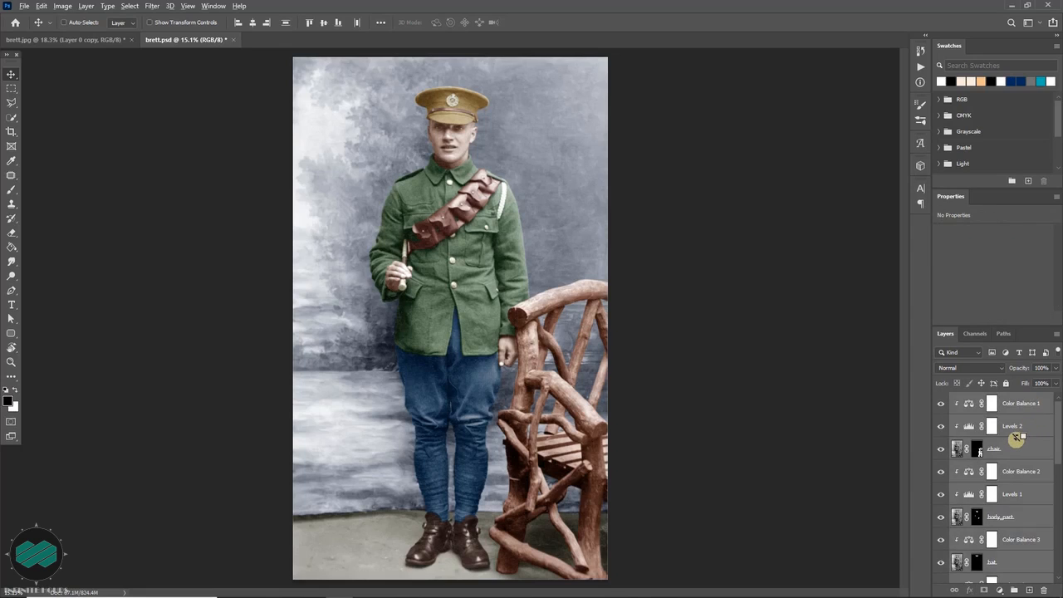
pyautogui.hotkey('ctrl', 'shift', 'alt', 'e')
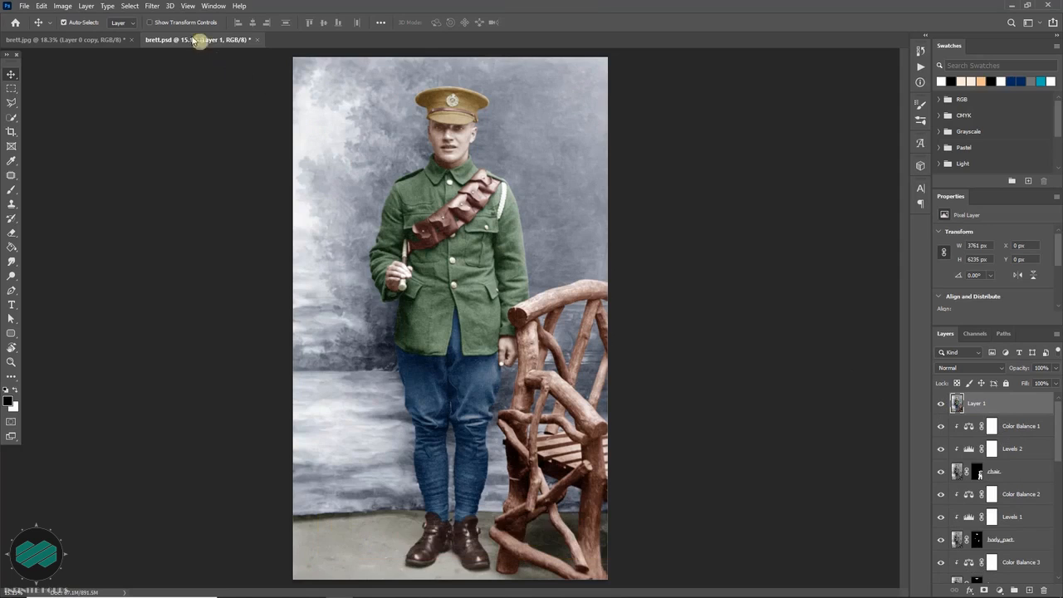
# Open the stamped layer in the Camera Raw Filter and set Noise Reduction to 56
pyautogui.click(152, 7)
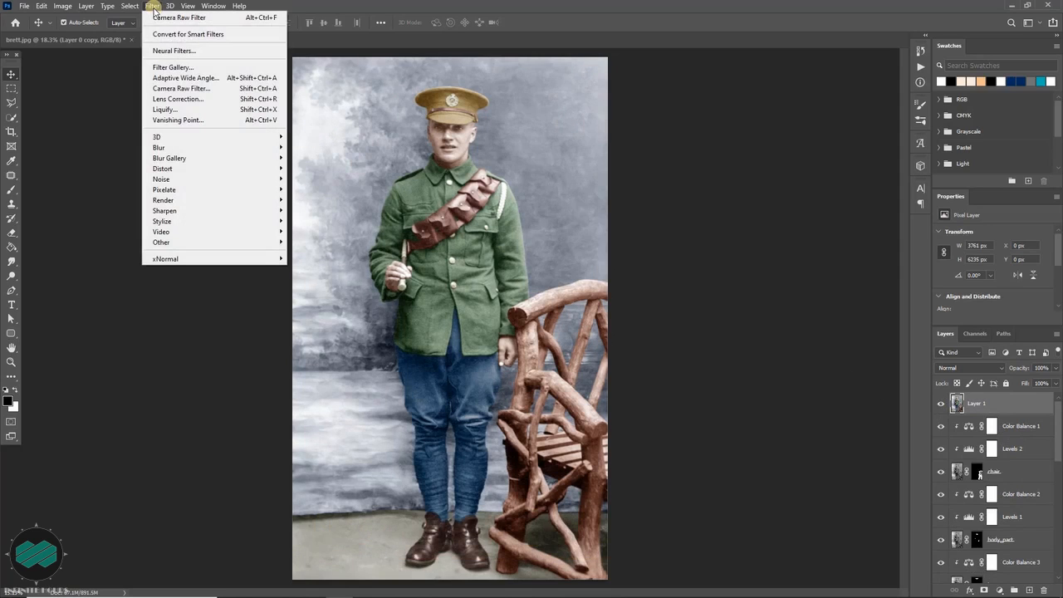
pyautogui.click(220, 88)
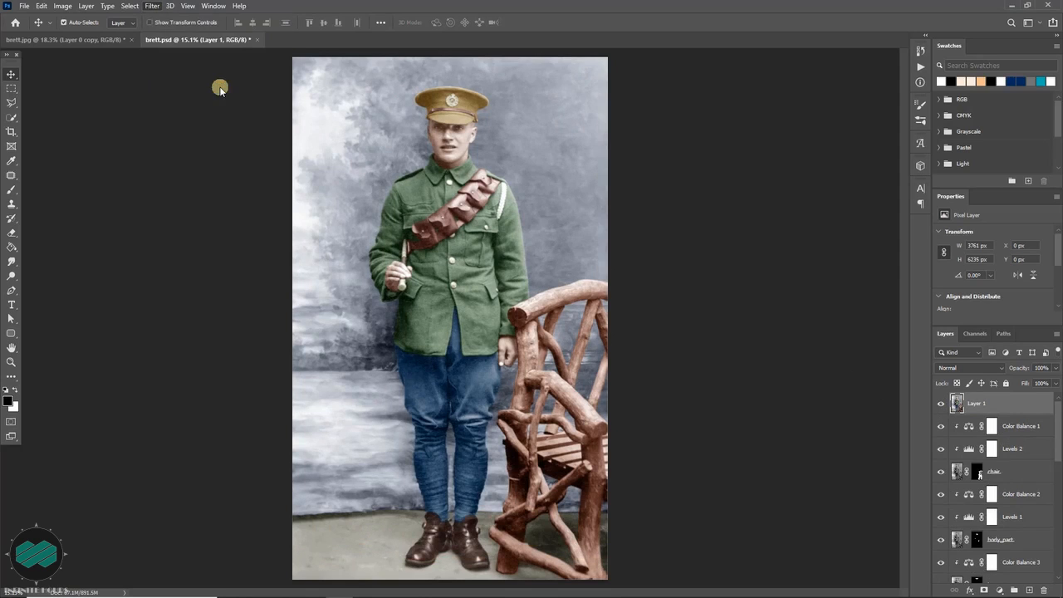
pyautogui.moveTo(492, 150); pyautogui.dragTo(562, 316)
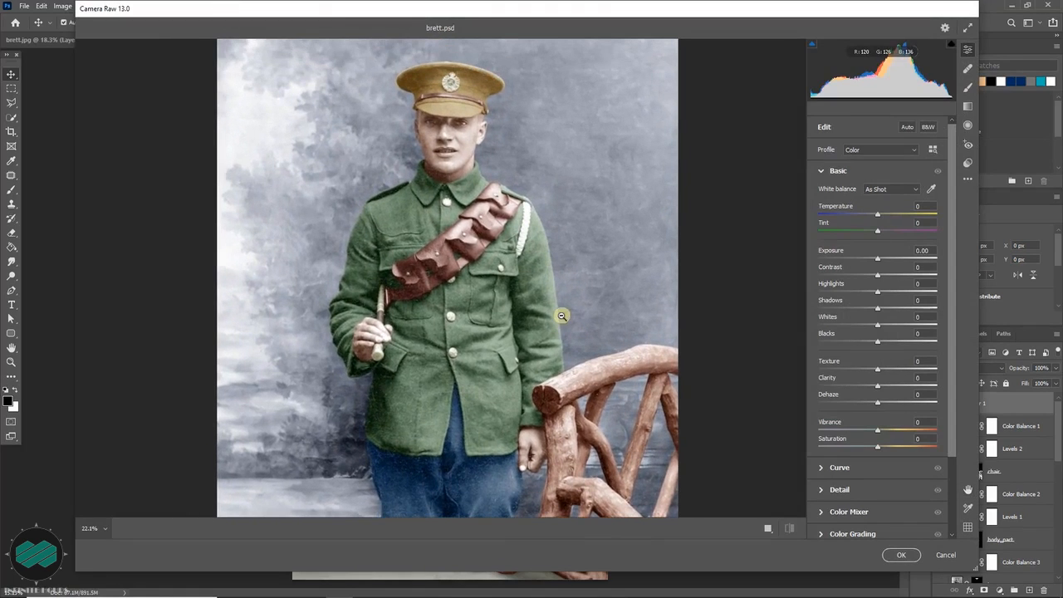
pyautogui.moveTo(950, 309); pyautogui.dragTo(951, 386)
pyautogui.click(820, 396)
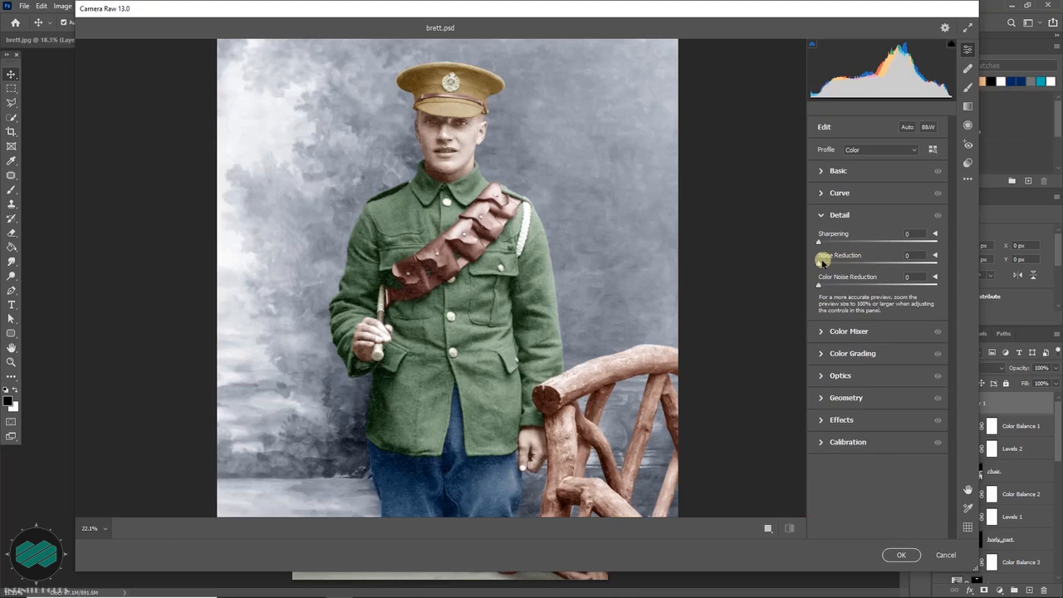
pyautogui.moveTo(826, 265); pyautogui.dragTo(856, 265)
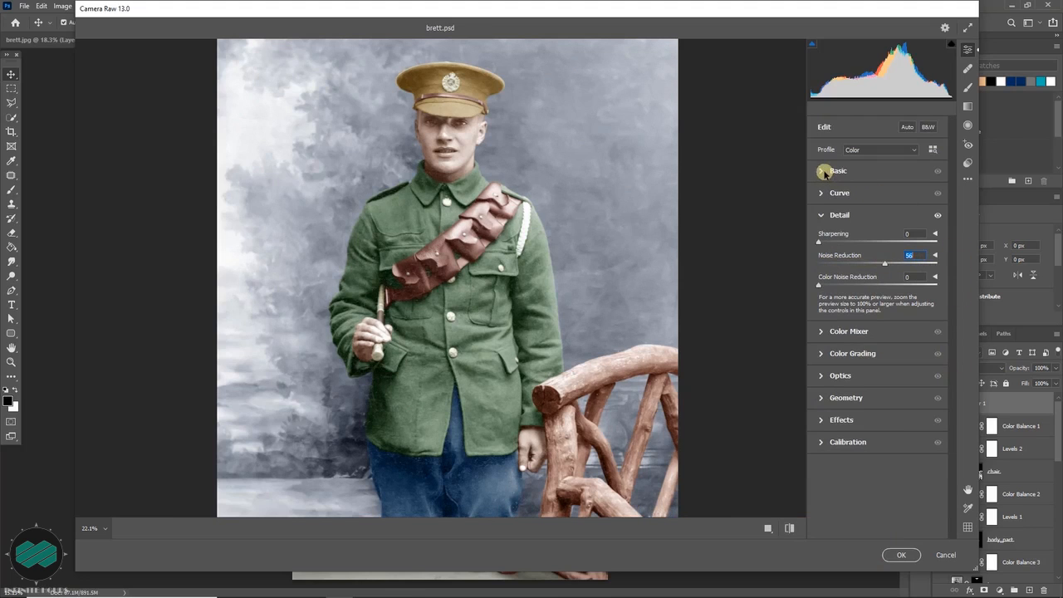
# Set the basic Camera Raw adjustments to Texture +21, Clarity +11 and Highlights +17
pyautogui.click(824, 172)
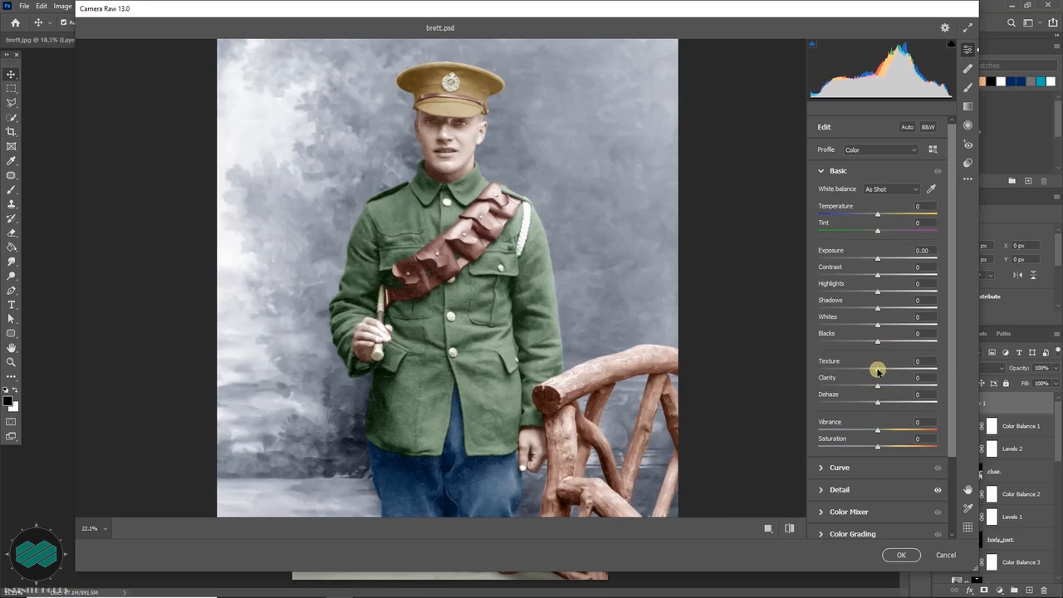
pyautogui.moveTo(881, 370)
pyautogui.mouseDown()
pyautogui.moveTo(890, 370)
pyautogui.moveTo(887, 387)
pyautogui.moveTo(872, 387)
pyautogui.moveTo(884, 387)
pyautogui.mouseUp()
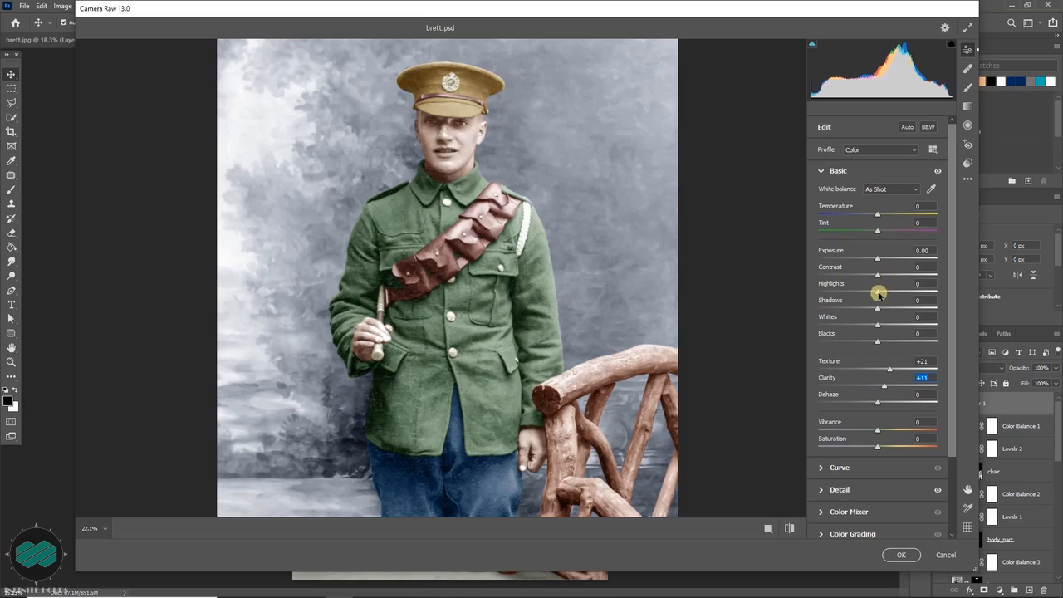
pyautogui.moveTo(880, 292); pyautogui.dragTo(890, 294)
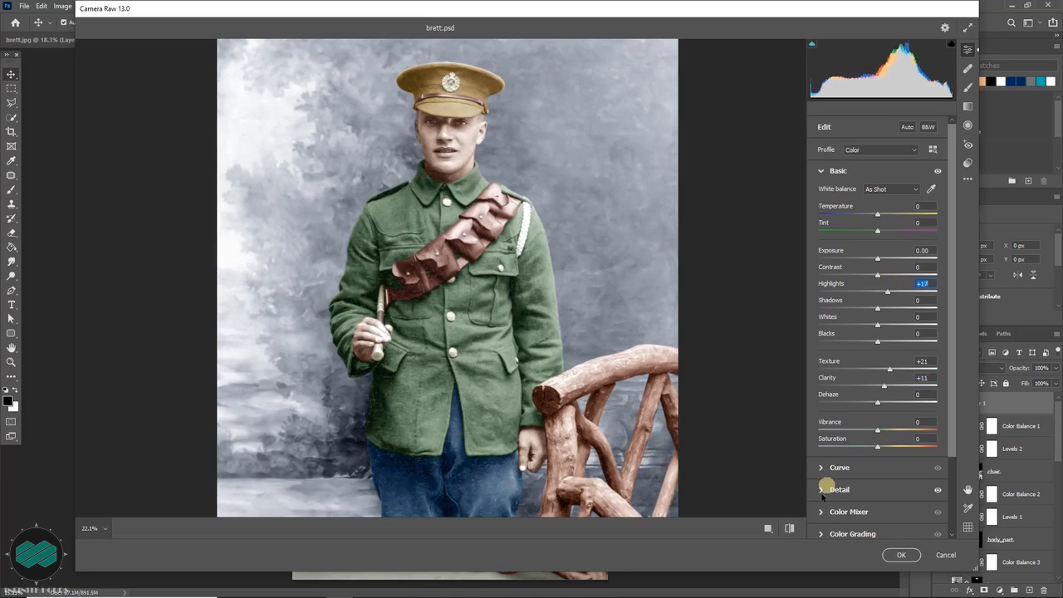
# Compare the photo with and without the Camera Raw settings, and apply the filter to the stamped layer
pyautogui.click(789, 528)
pyautogui.click(790, 531)
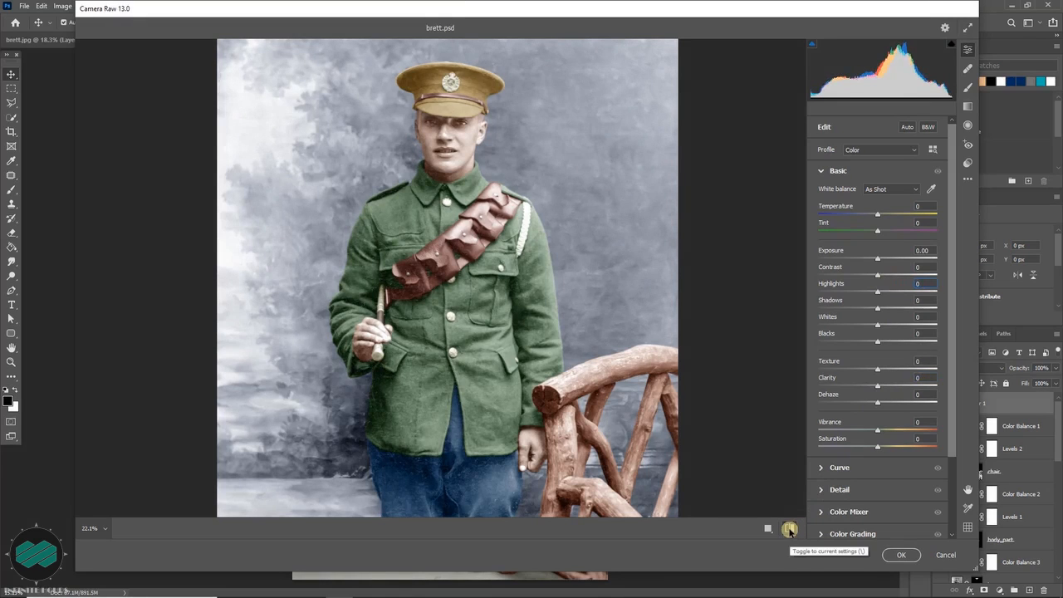
pyautogui.click(790, 530)
pyautogui.click(790, 531)
pyautogui.click(790, 531)
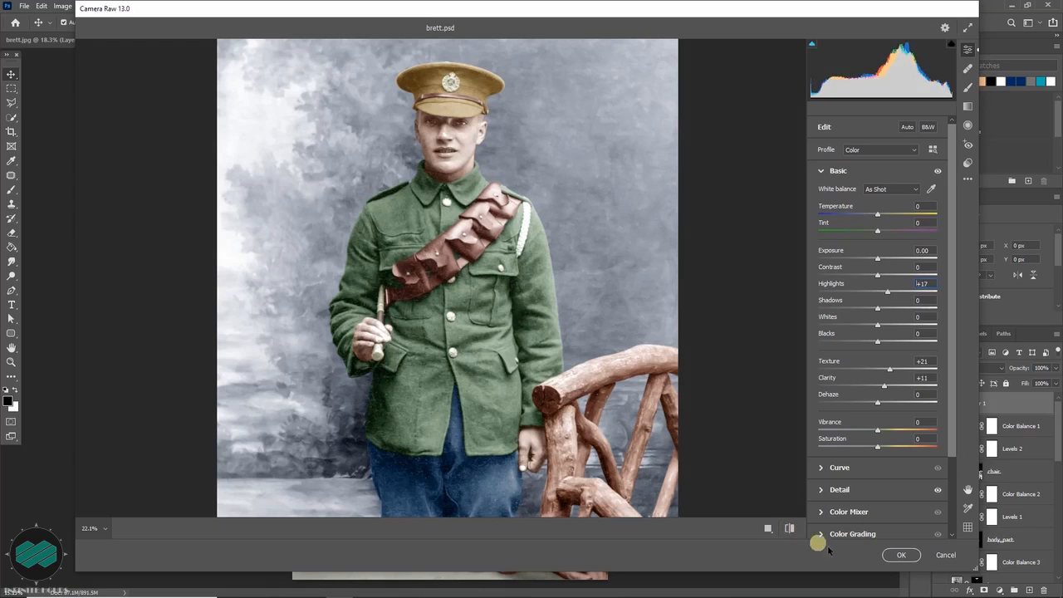
pyautogui.click(902, 556)
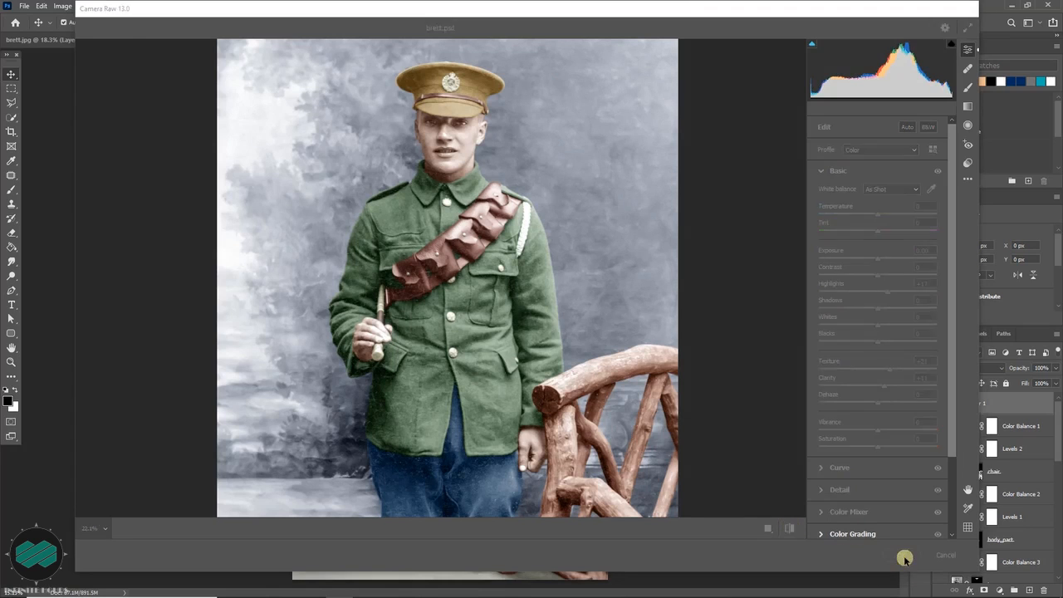